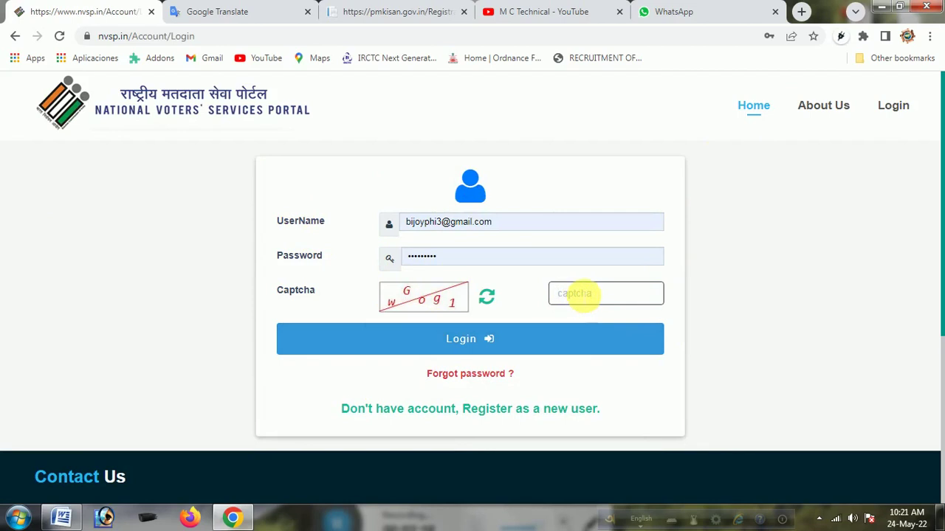
# Log in with the captcha, retyping a fresh captcha after the first attempt fails
pyautogui.write('wG0g1')
pyautogui.click(480, 336)
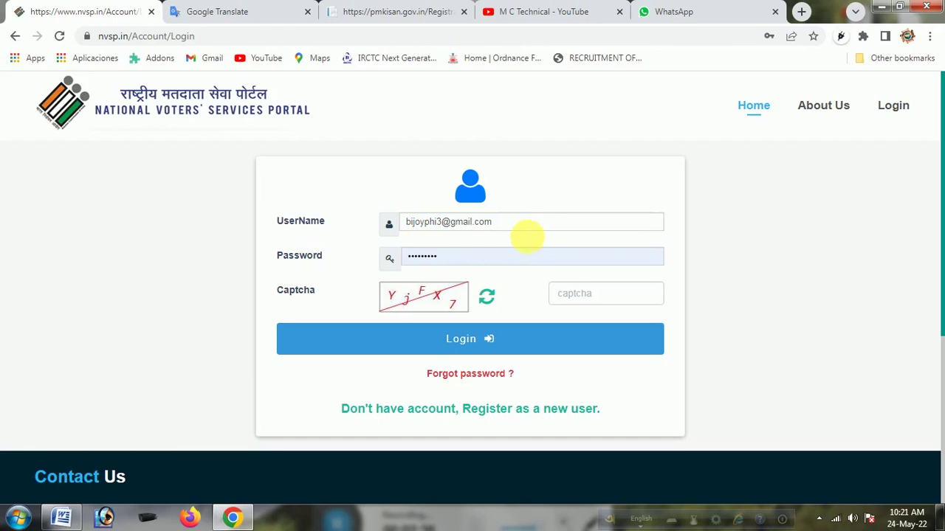
pyautogui.click(594, 302)
pyautogui.write('YjFX7')
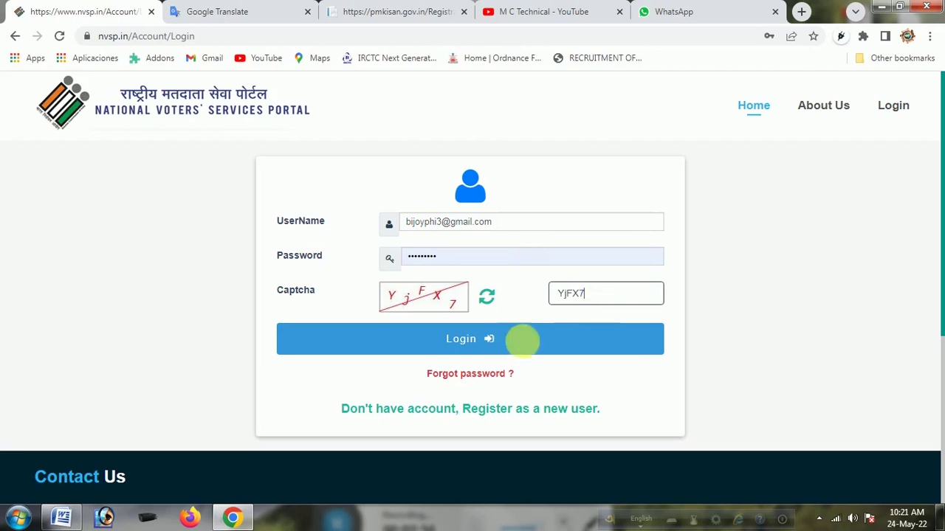
pyautogui.click(502, 337)
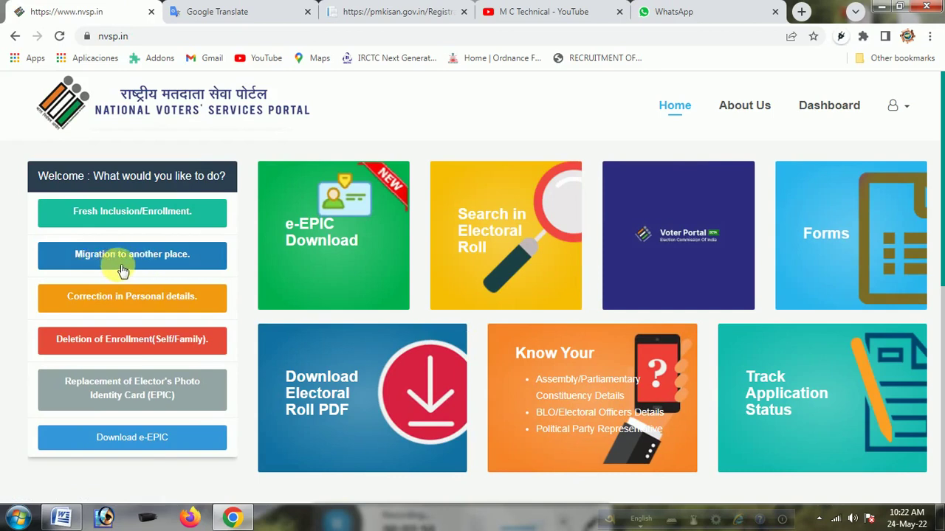
# Start a 'Migration to another place' application from the Welcome panel
pyautogui.click(139, 260)
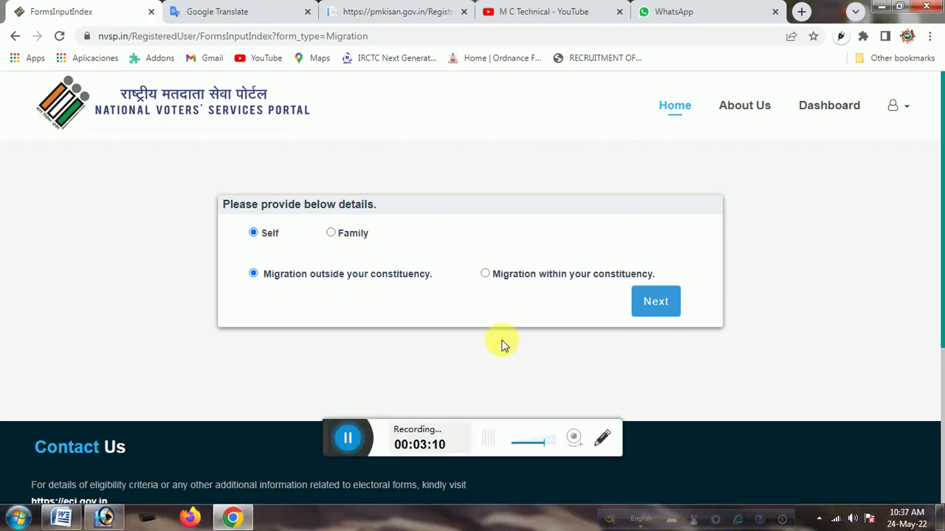
# Look at the family-member option and its Epic number field, then return to Self
pyautogui.click(331, 234)
pyautogui.moveTo(321, 436); pyautogui.dragTo(370, 519)
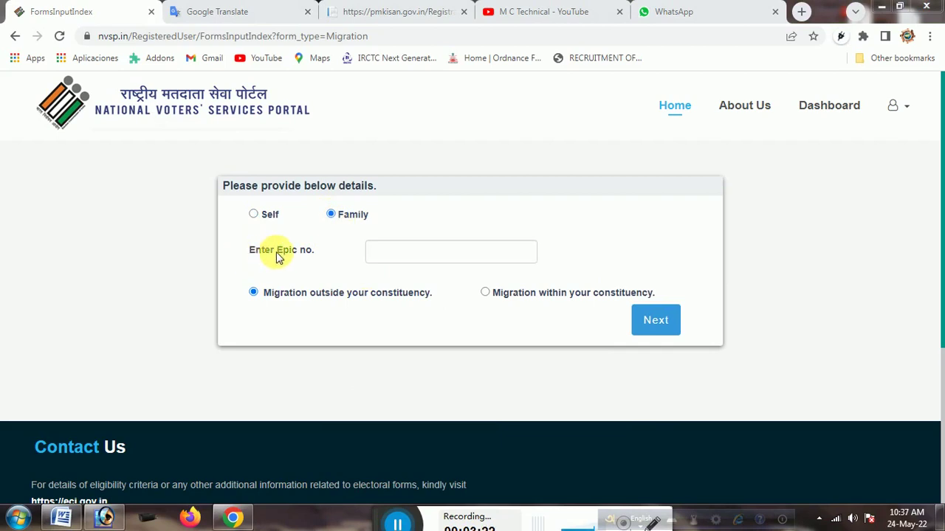
pyautogui.click(411, 257)
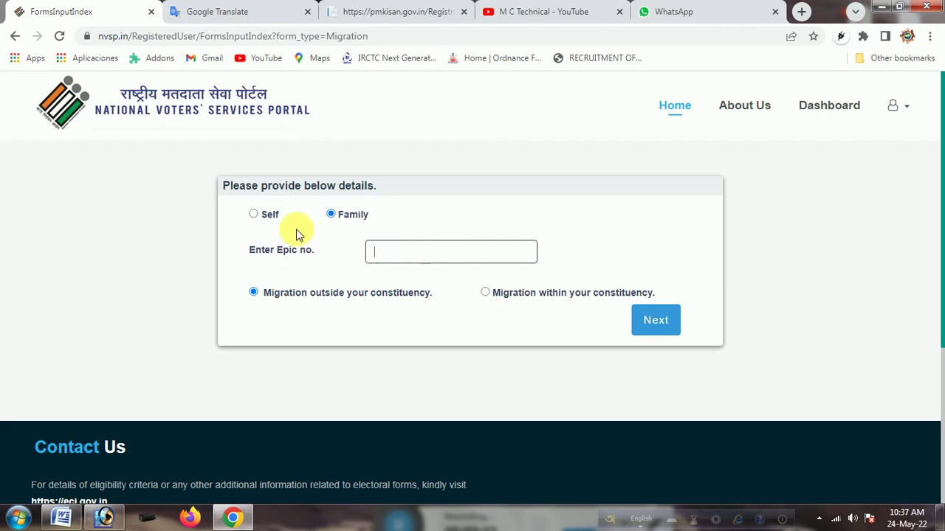
pyautogui.click(254, 214)
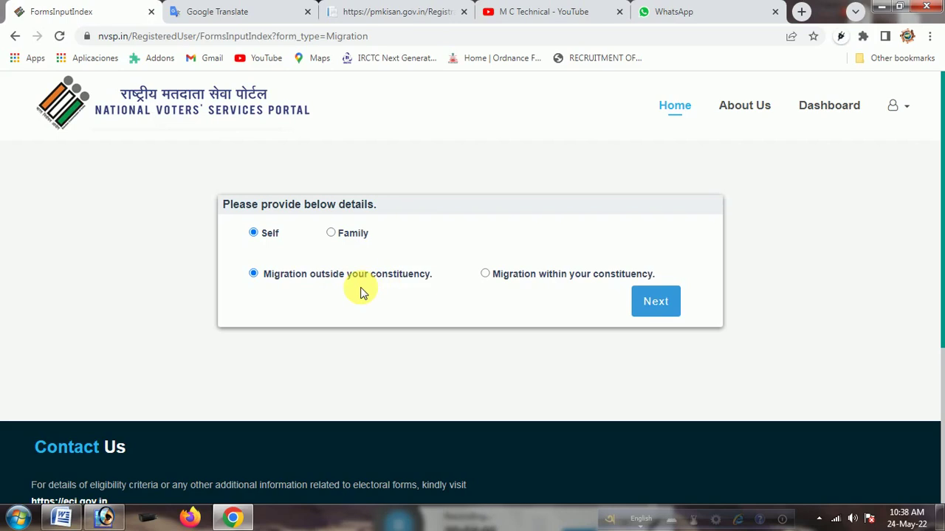
# Choose migration outside your constituency and continue to Form 6
pyautogui.click(254, 272)
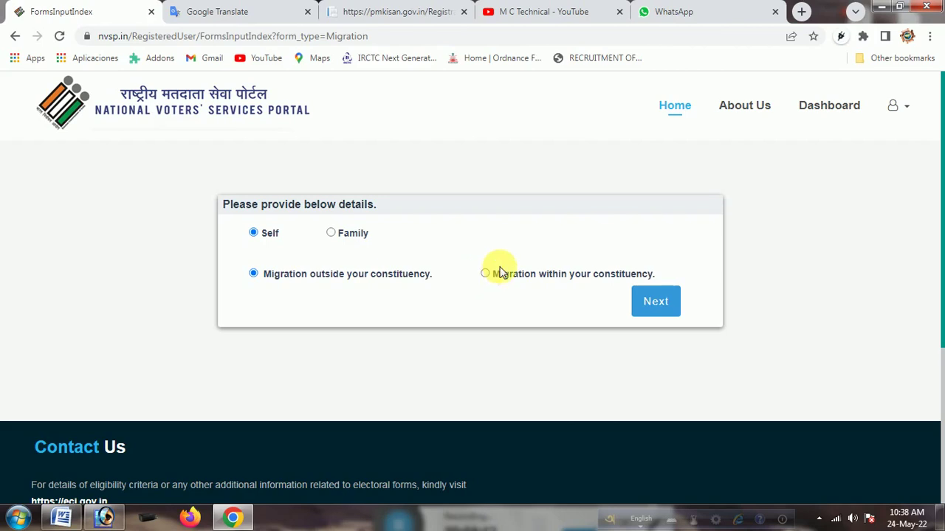
pyautogui.click(484, 275)
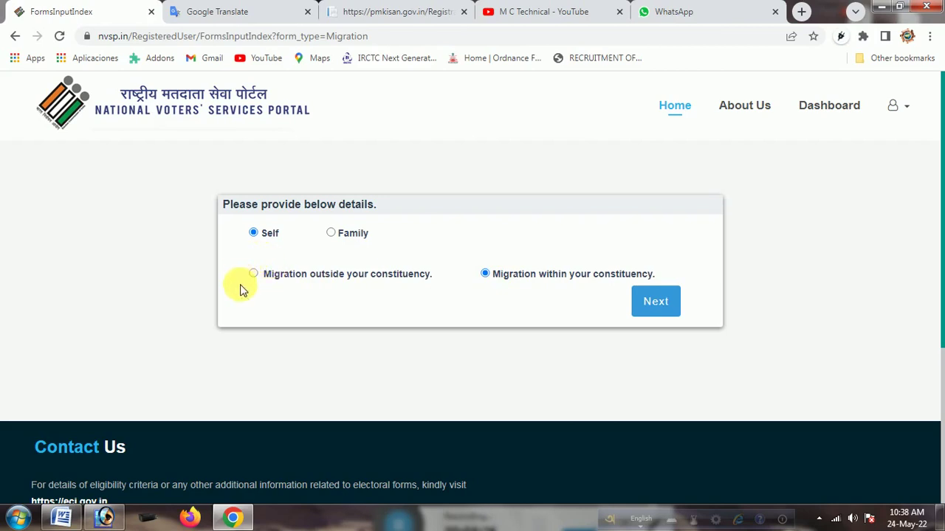
pyautogui.click(254, 274)
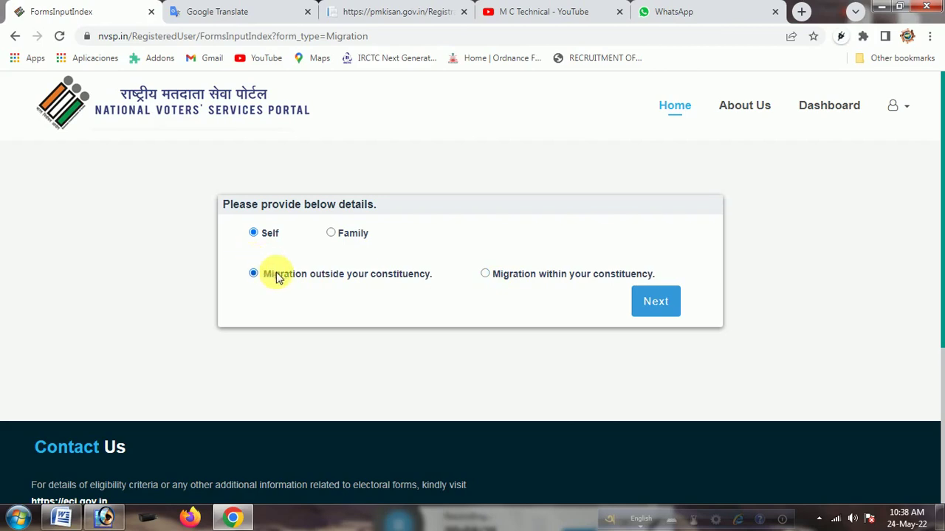
pyautogui.click(485, 274)
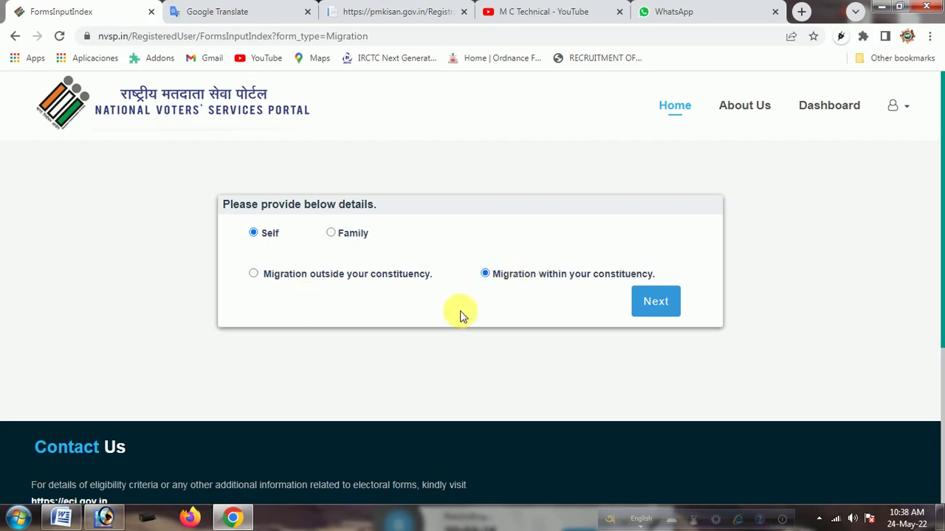
pyautogui.click(253, 274)
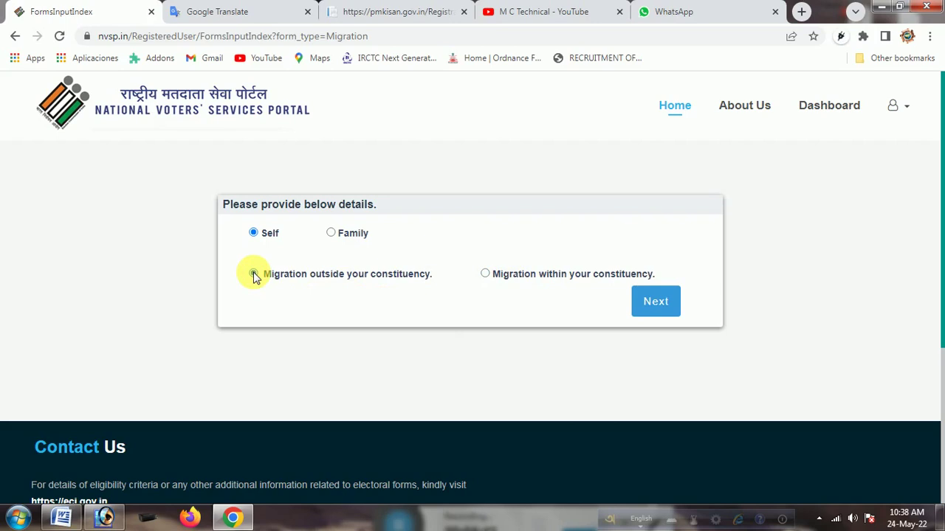
pyautogui.click(654, 300)
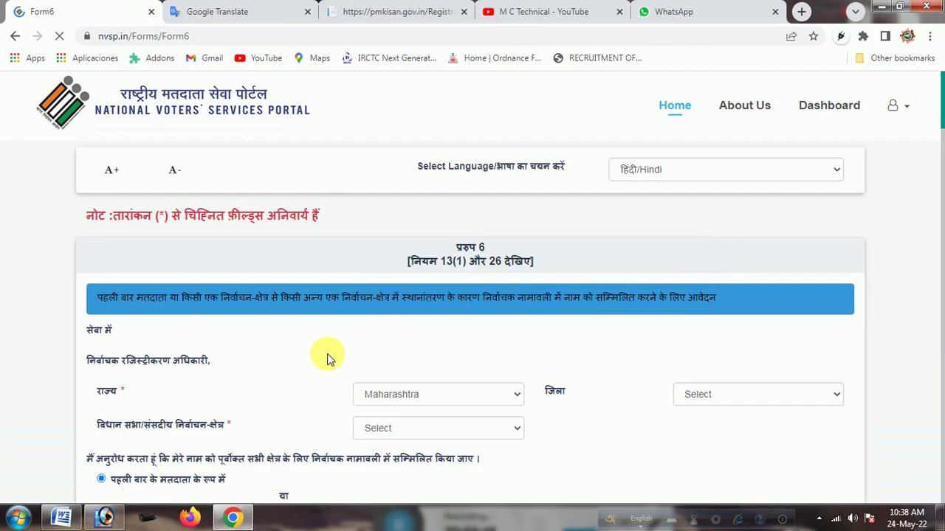
# Check the language dropdown, keep Hindi, and scroll down to the applicant's name and age fields
pyautogui.scroll(-1, 567, 275)
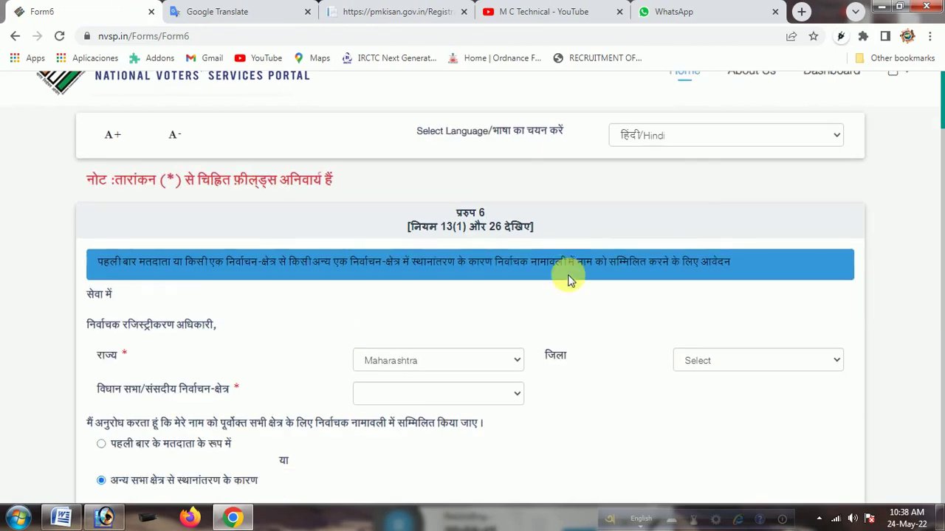
pyautogui.scroll(-1, 568, 279)
pyautogui.scroll(2, 637, 276)
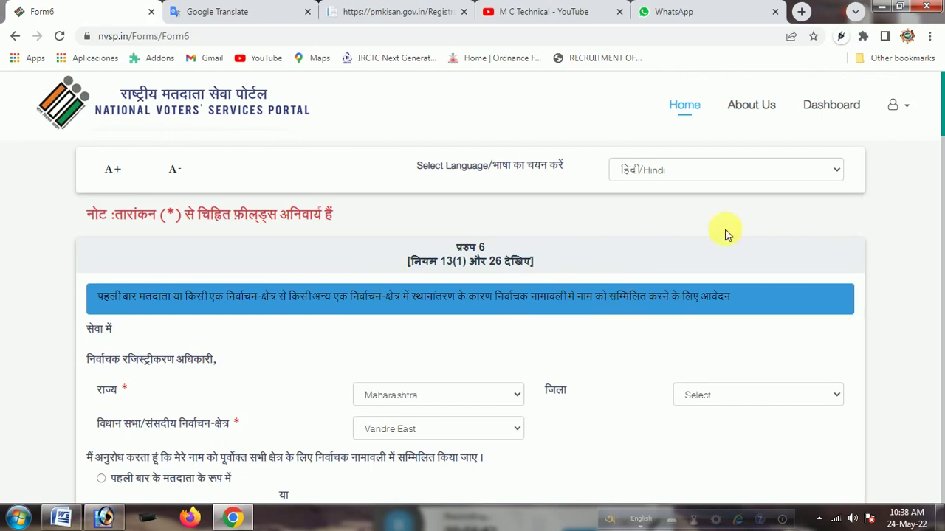
pyautogui.click(755, 175)
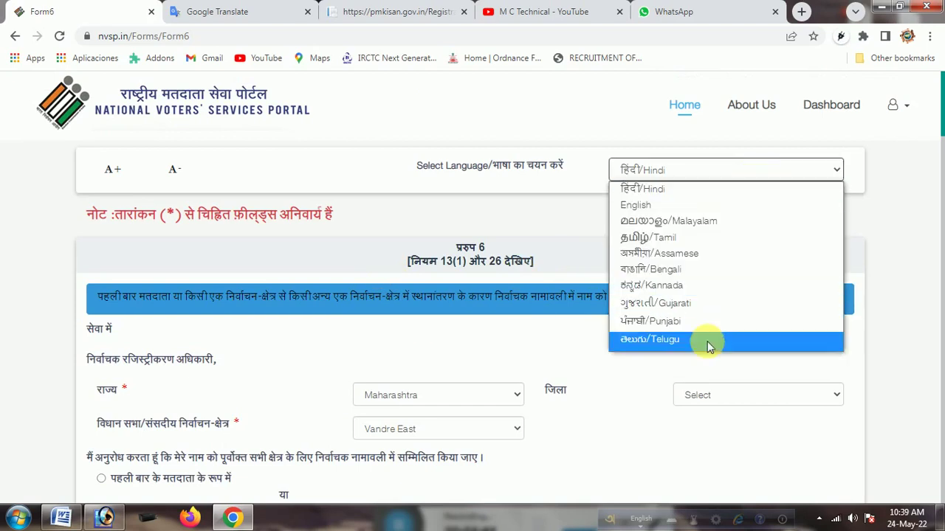
pyautogui.click(692, 176)
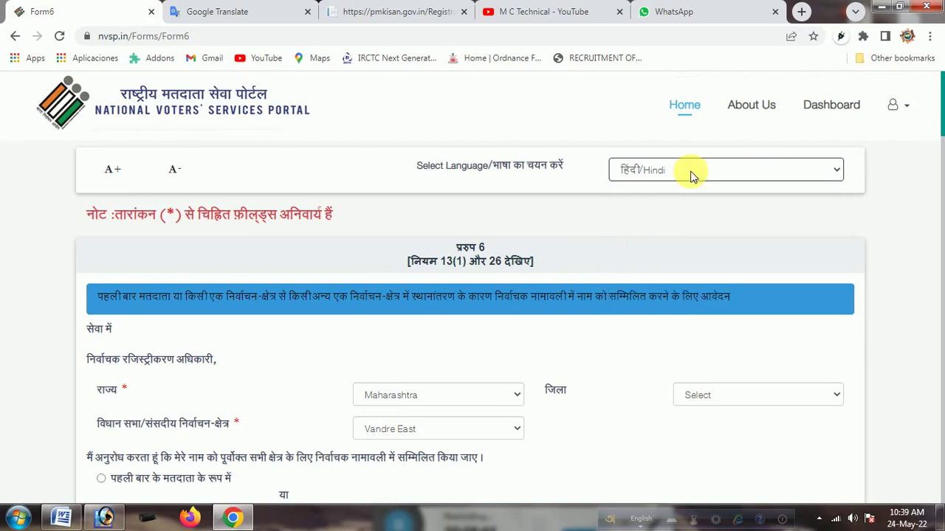
pyautogui.click(692, 176)
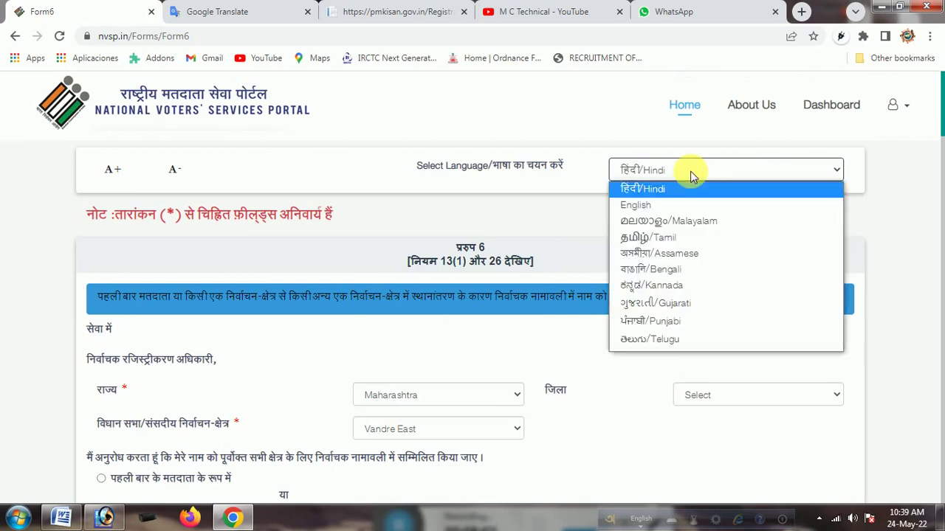
pyautogui.click(692, 176)
pyautogui.scroll(-2, 516, 307)
pyautogui.scroll(-12, 524, 336)
pyautogui.scroll(15, 527, 335)
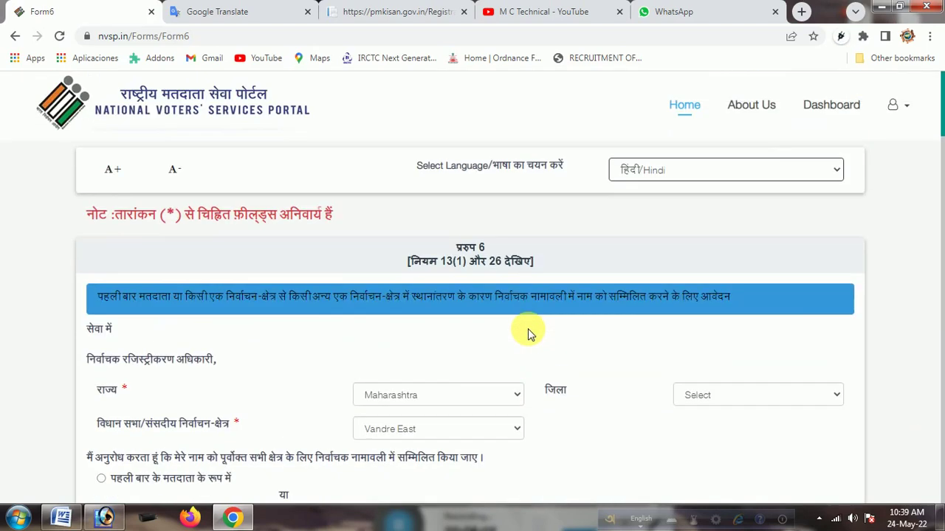
pyautogui.click(719, 174)
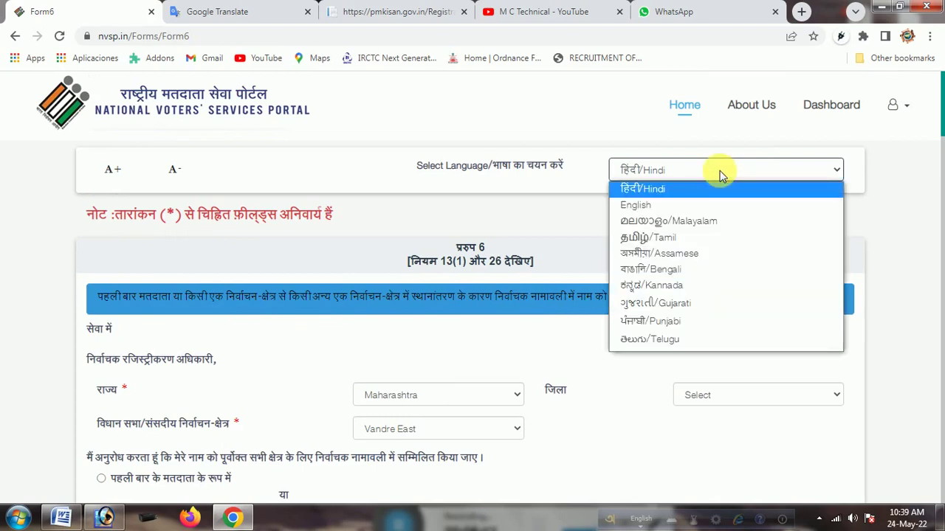
pyautogui.click(720, 171)
pyautogui.scroll(-6, 417, 386)
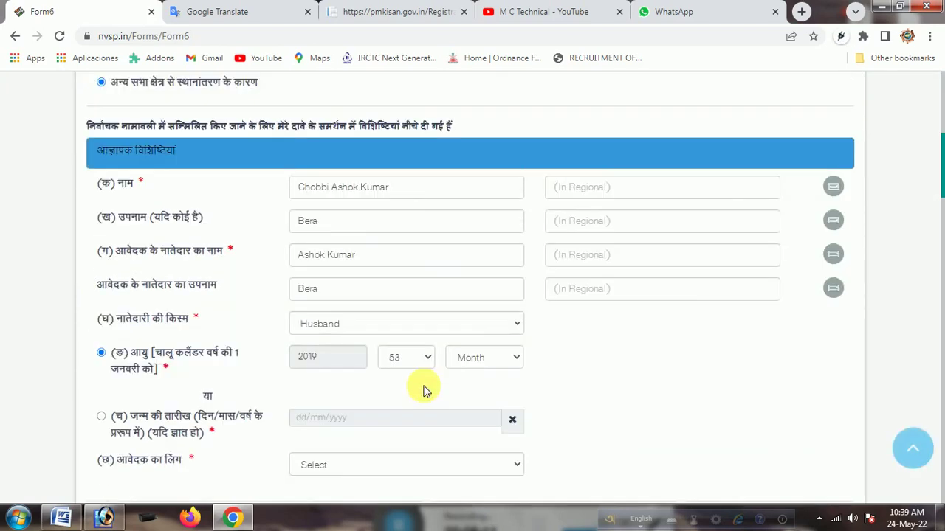
# Review the state and constituency lists, keeping Maharashtra and Vandre East
pyautogui.scroll(1, 555, 169)
pyautogui.scroll(5, 555, 174)
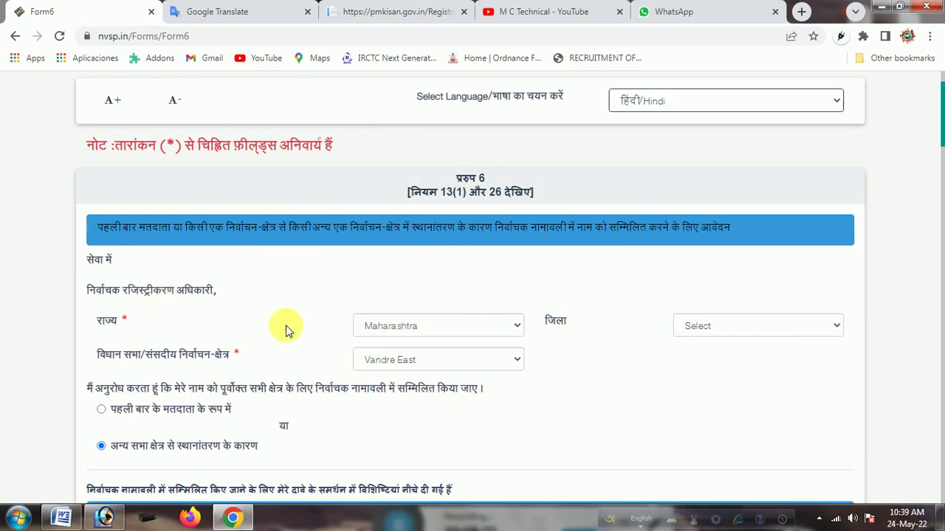
pyautogui.scroll(-1, 383, 295)
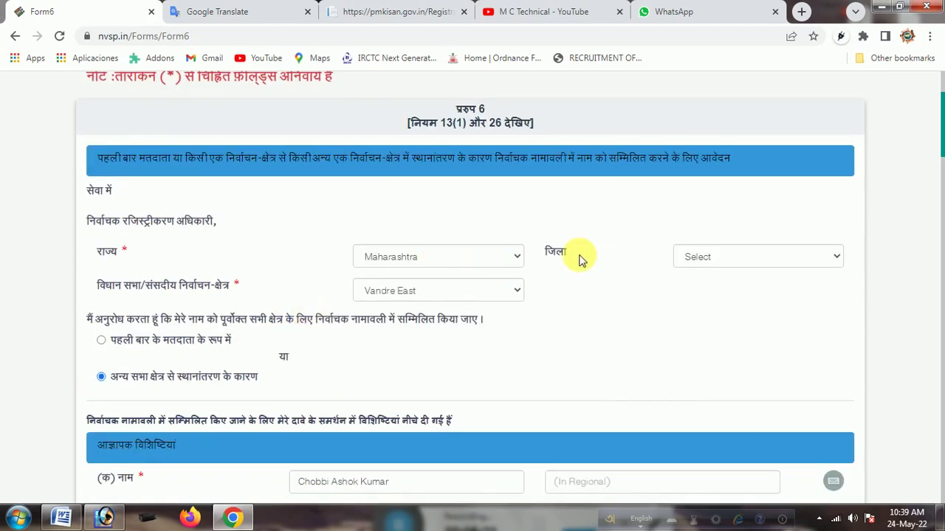
pyautogui.click(432, 260)
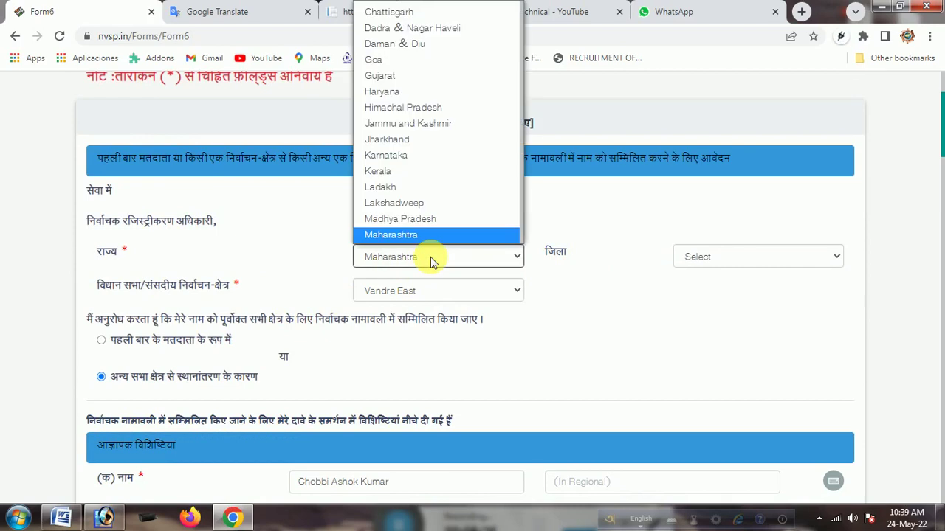
pyautogui.click(433, 262)
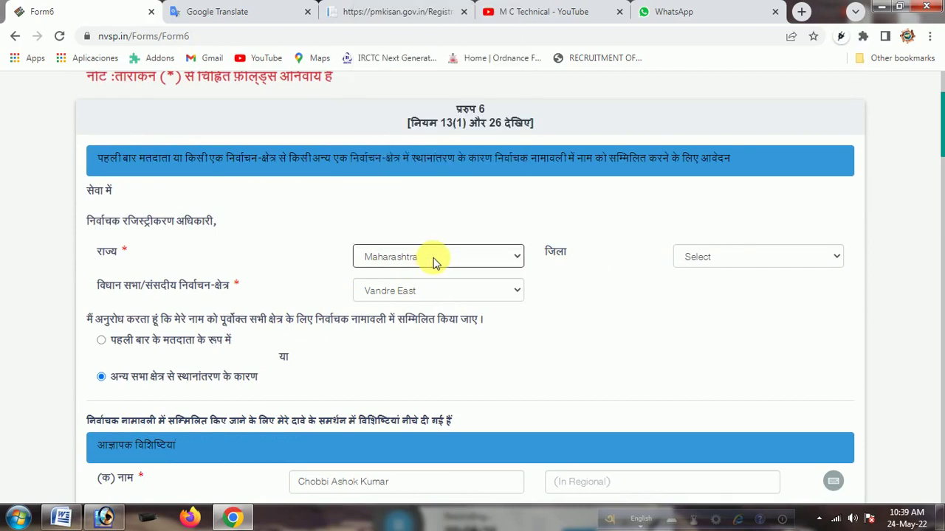
pyautogui.click(430, 292)
pyautogui.click(429, 292)
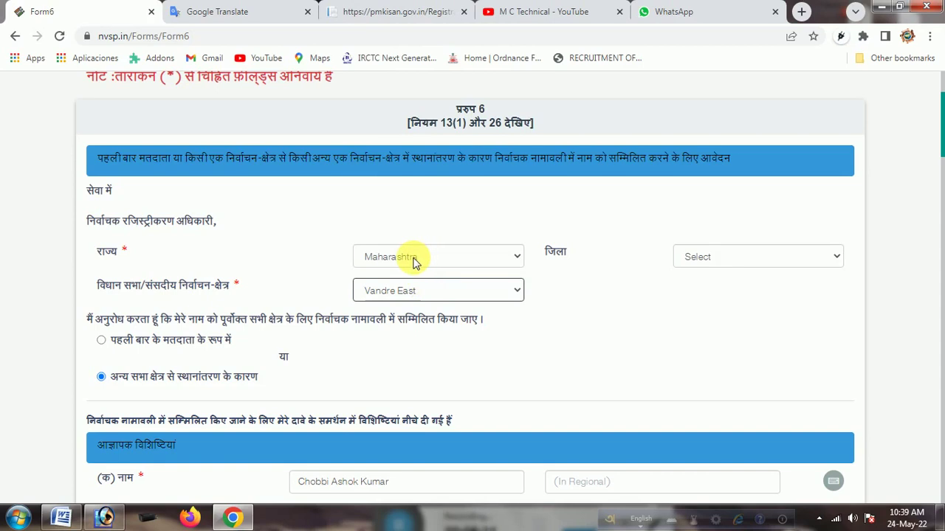
pyautogui.click(414, 263)
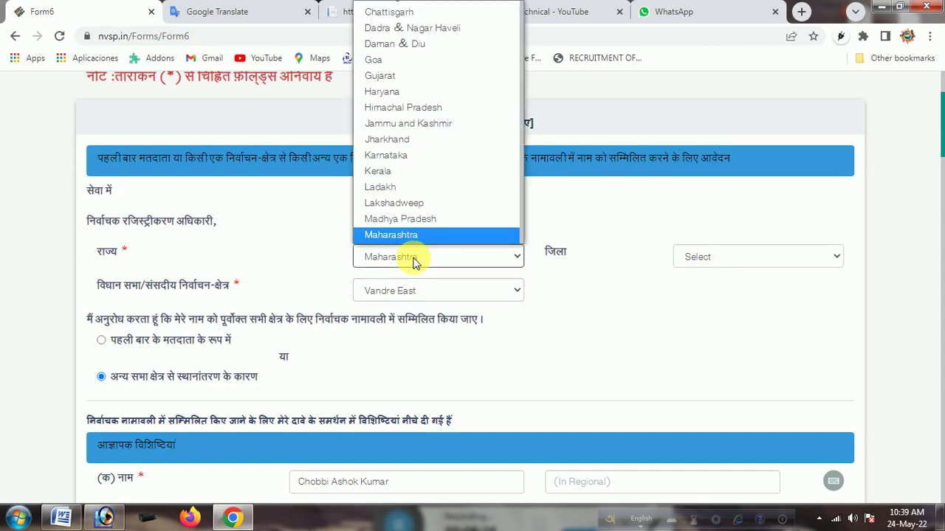
pyautogui.click(414, 263)
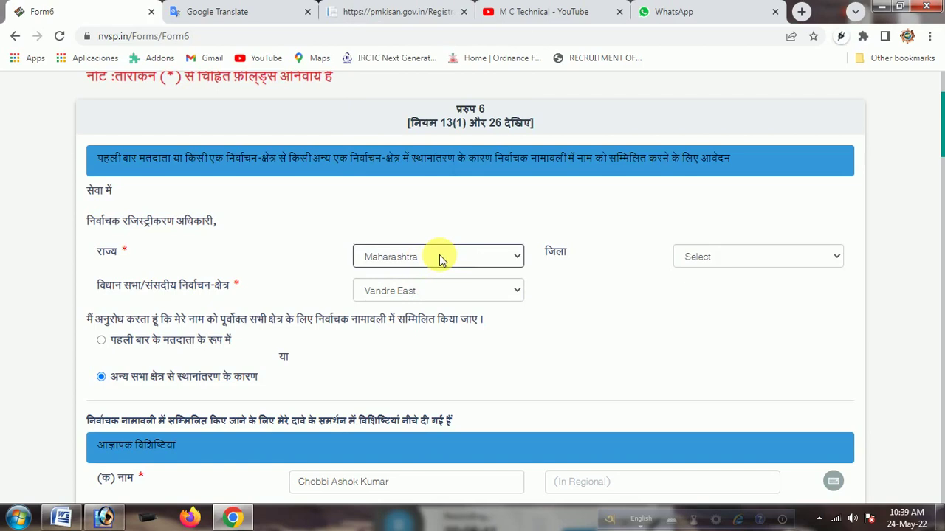
pyautogui.click(440, 261)
pyautogui.click(441, 261)
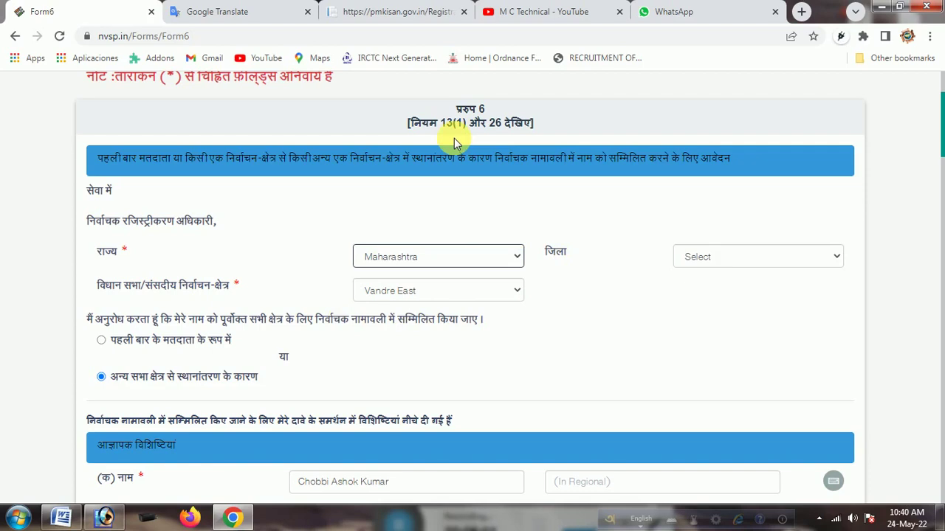
# Pick English in the Select Language dropdown at the top of Form 6
pyautogui.scroll(2, 624, 244)
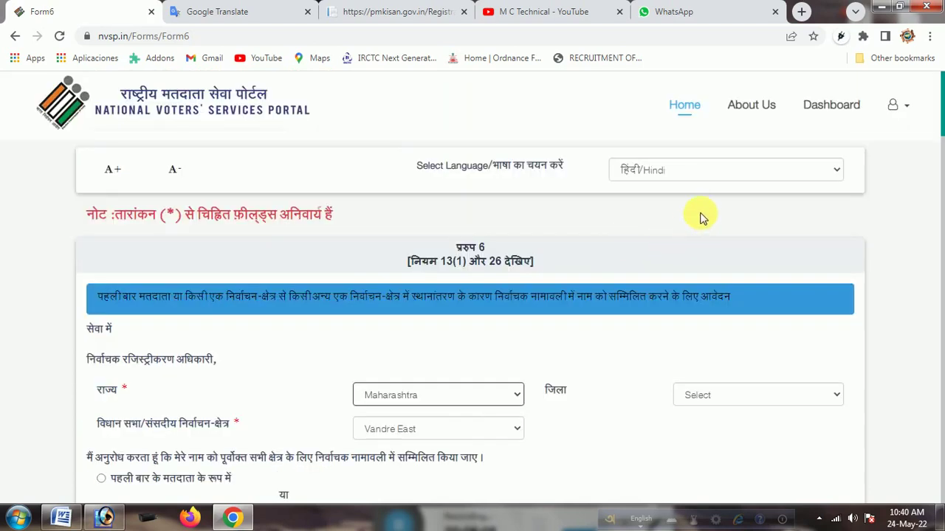
pyautogui.click(706, 171)
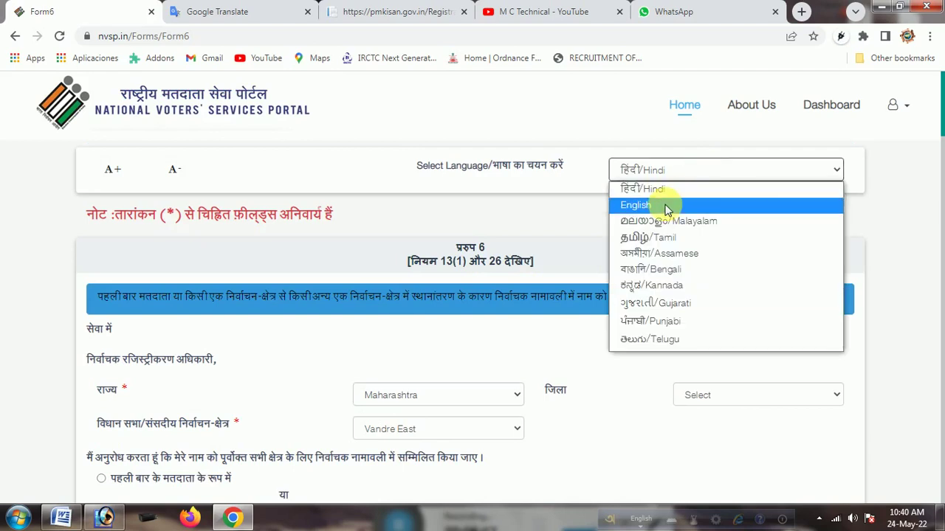
pyautogui.click(667, 206)
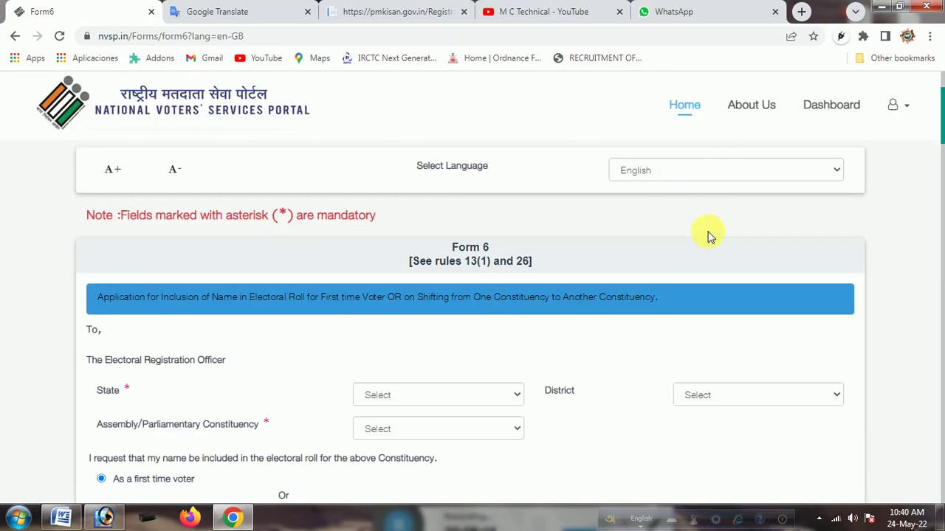
# Set the state to West Bengal and the district to PASCHIM MEDINIPUR
pyautogui.scroll(-5, 318, 406)
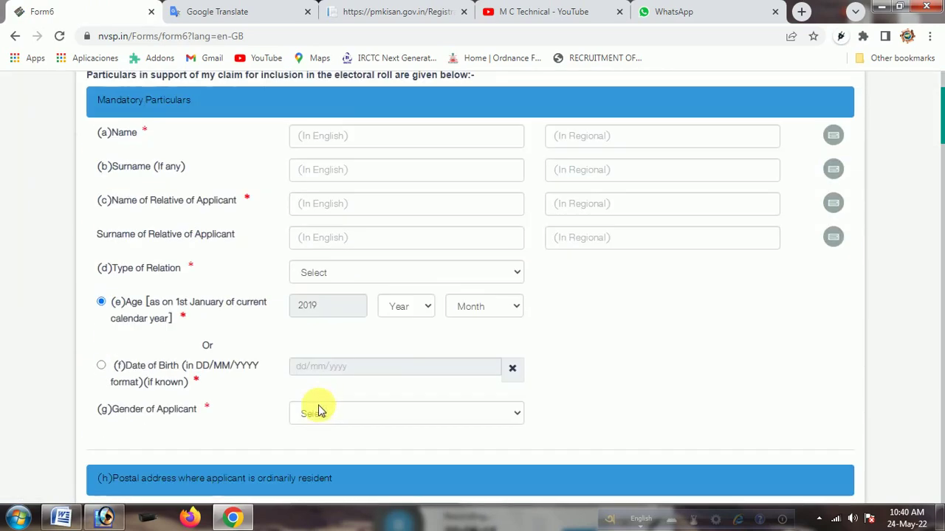
pyautogui.scroll(4, 325, 391)
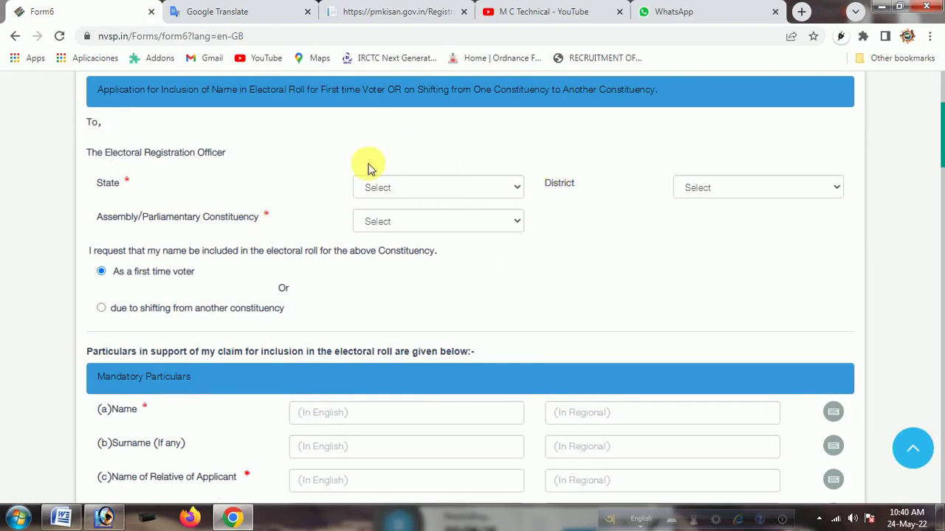
pyautogui.click(476, 193)
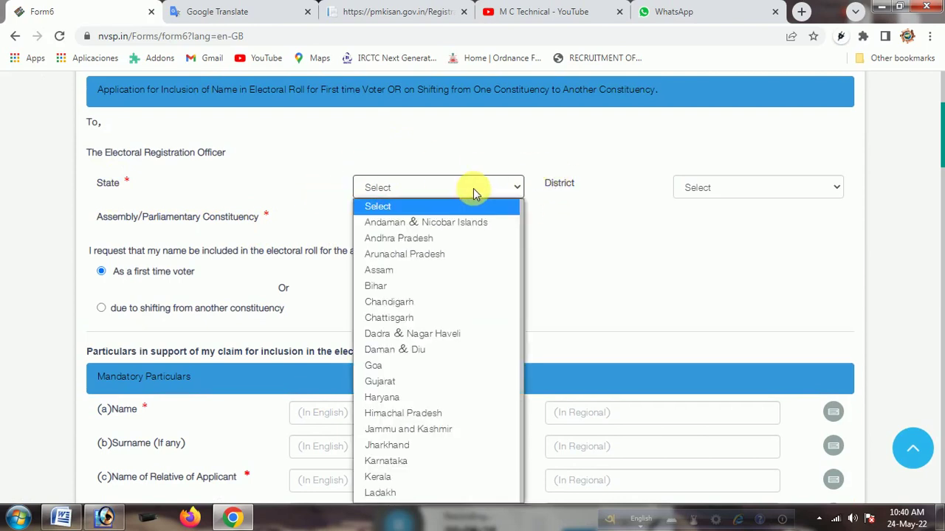
pyautogui.press('w')
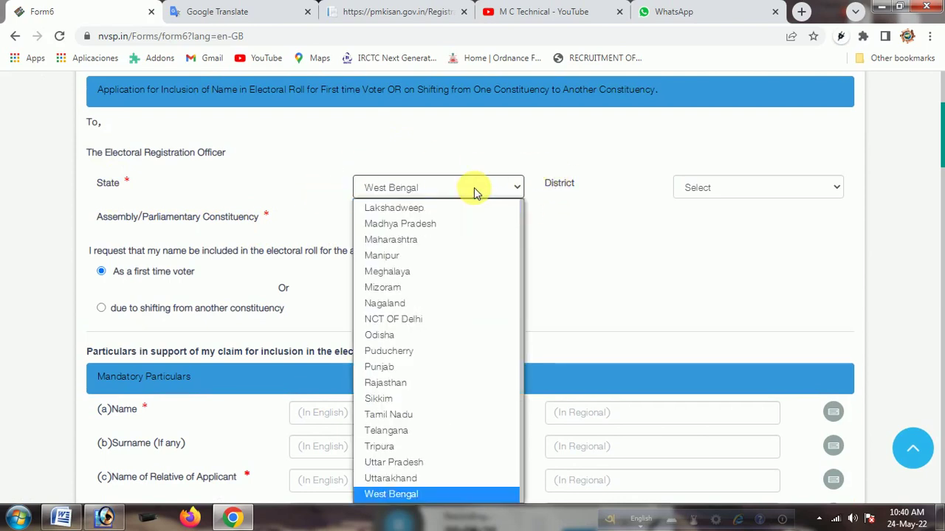
pyautogui.press('Return')
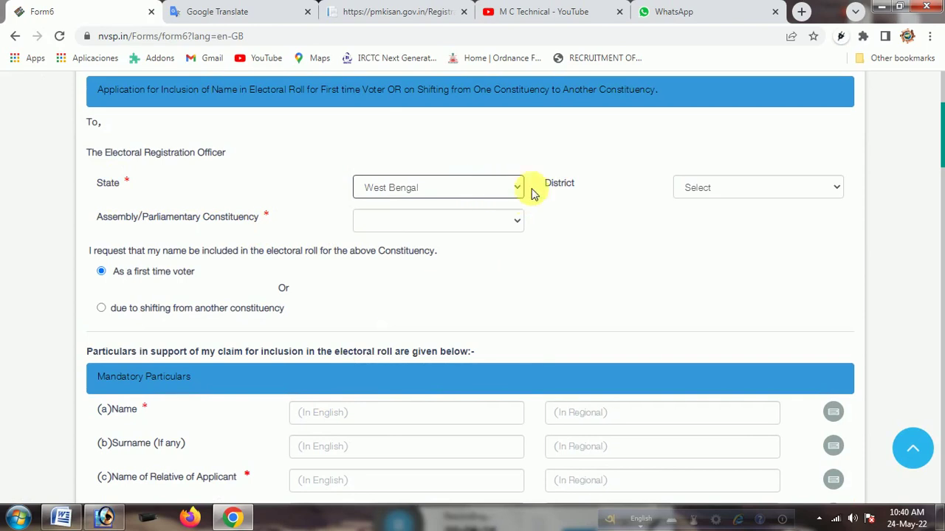
pyautogui.click(749, 190)
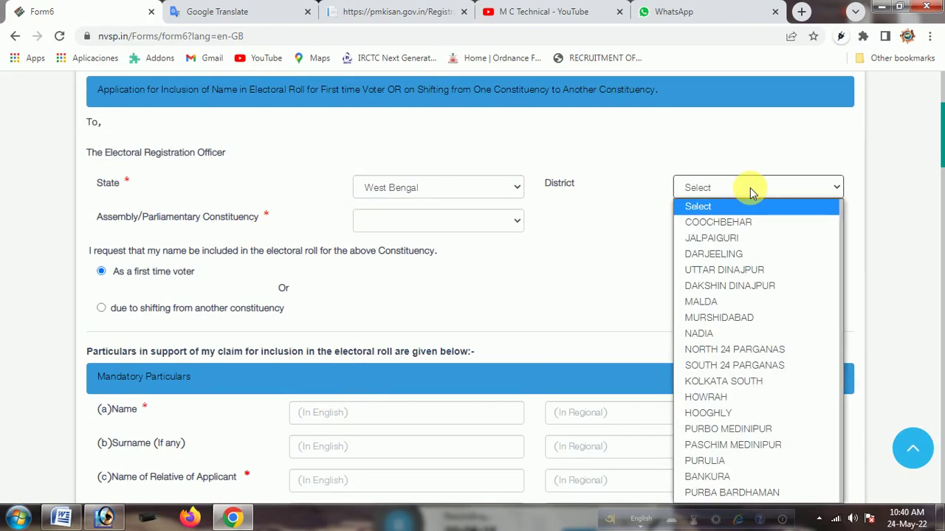
pyautogui.press('p')
pyautogui.press('p')
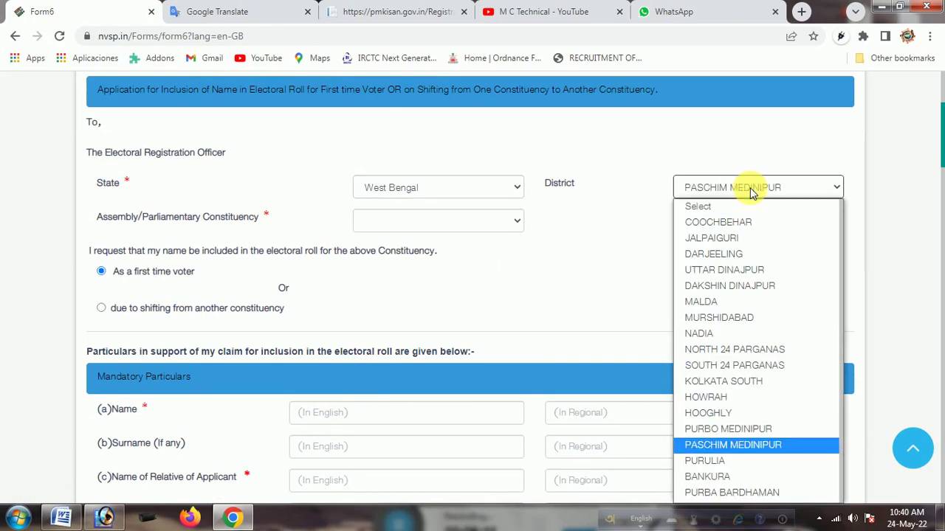
pyautogui.press('Return')
# Choose Daspur as the constituency and apply as shifting from another constituency
pyautogui.click(414, 229)
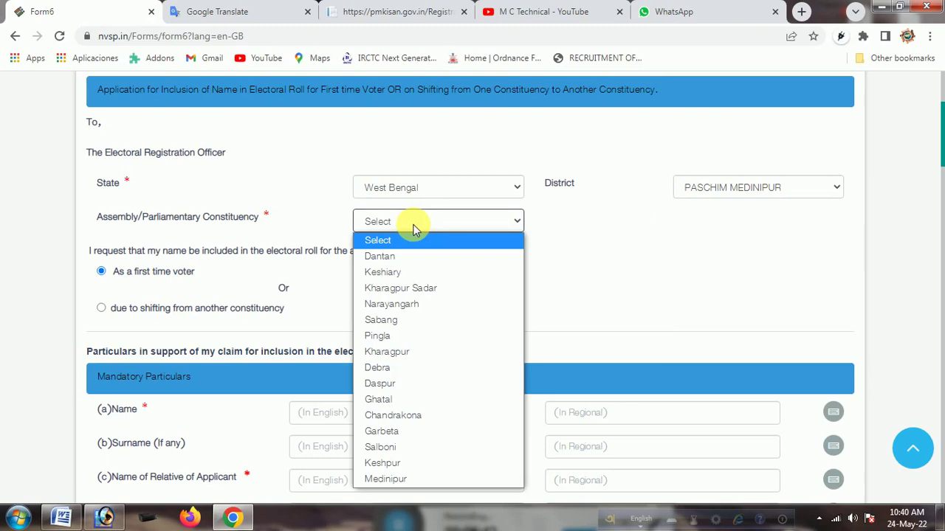
pyautogui.press('d')
pyautogui.press('d')
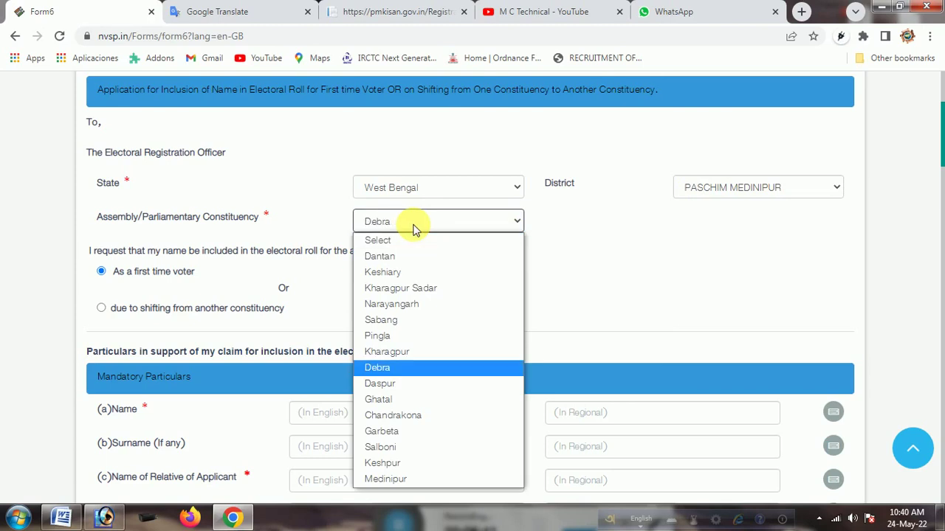
pyautogui.press('d')
pyautogui.press('Return')
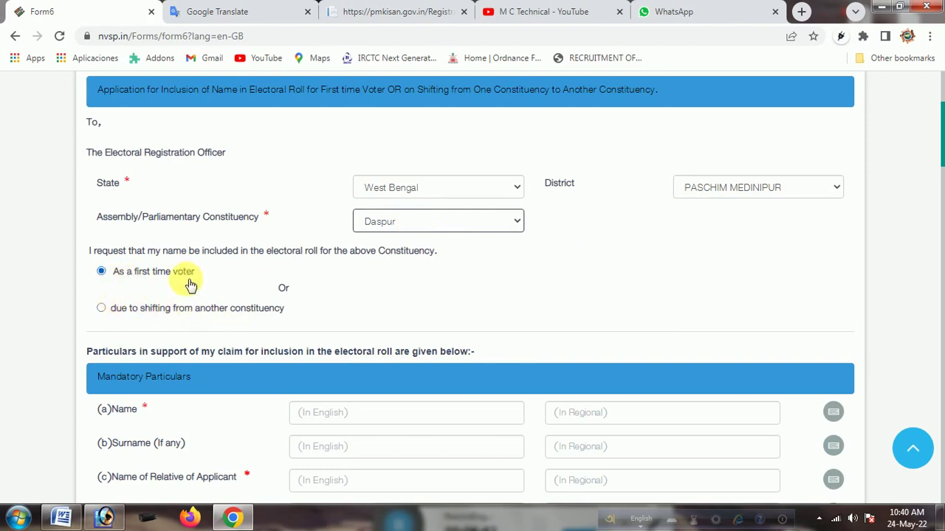
pyautogui.click(104, 311)
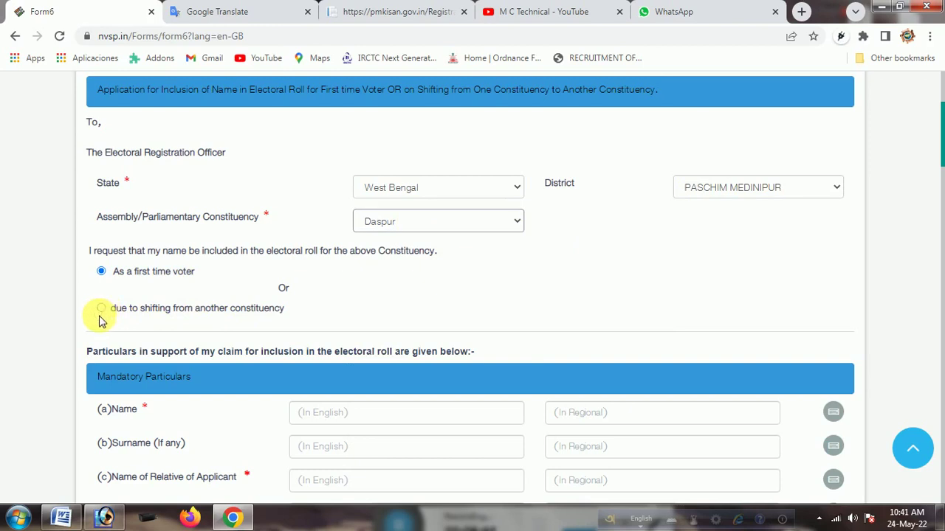
pyautogui.click(101, 309)
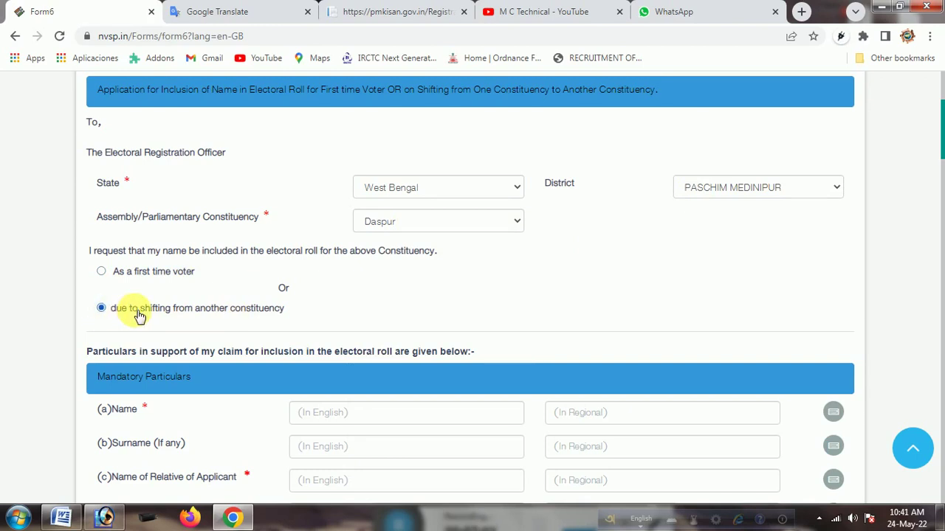
# Enter the applicant's first name in English so the Bengali version auto-fills
pyautogui.scroll(-2, 139, 315)
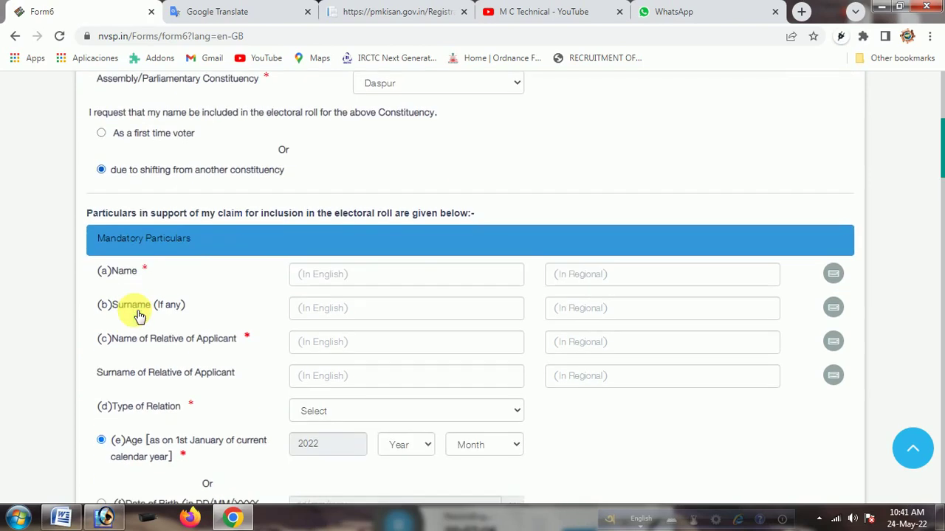
pyautogui.click(377, 280)
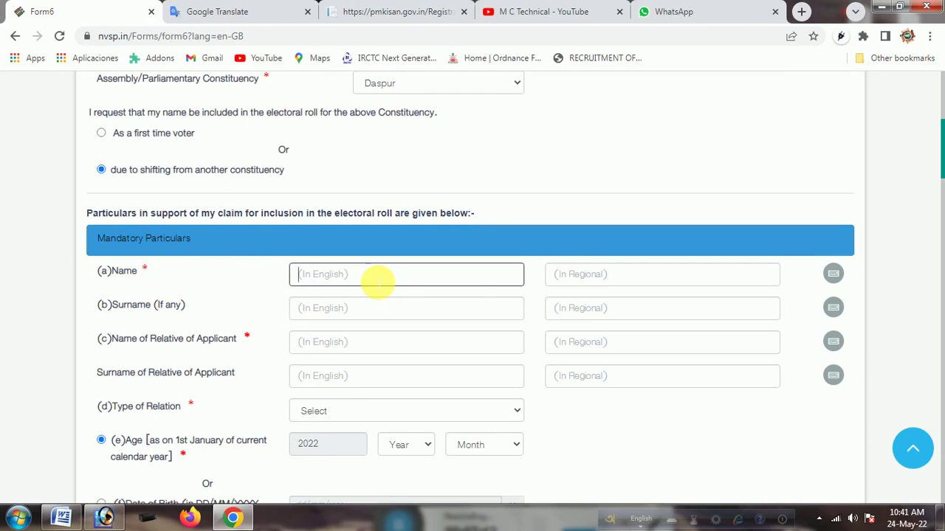
pyautogui.click(344, 281)
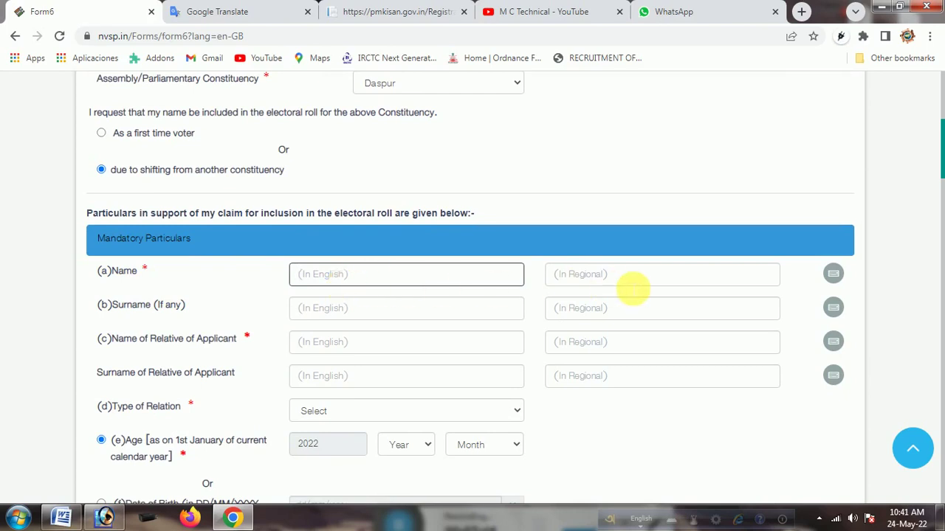
pyautogui.click(628, 279)
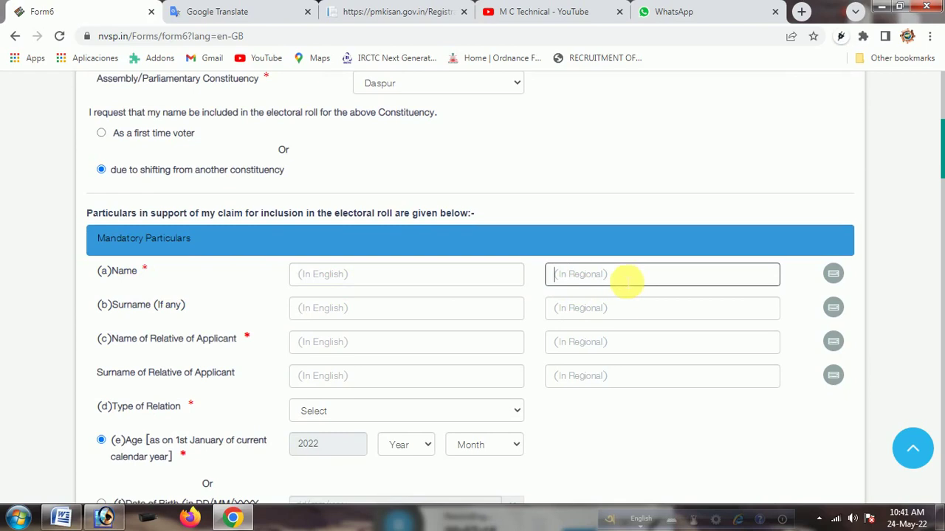
pyautogui.click(362, 287)
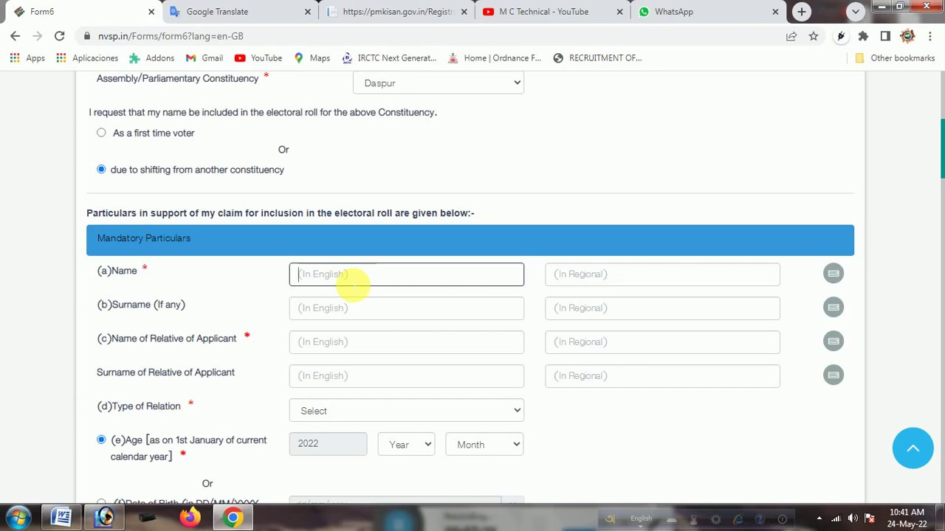
pyautogui.click(393, 316)
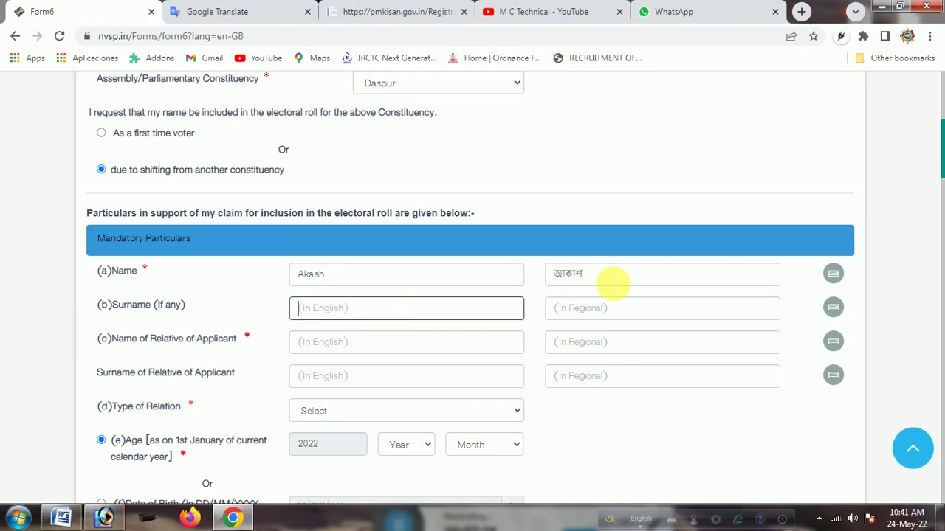
# Enter the applicant's surname in English and move to its Bengali box
pyautogui.click(579, 280)
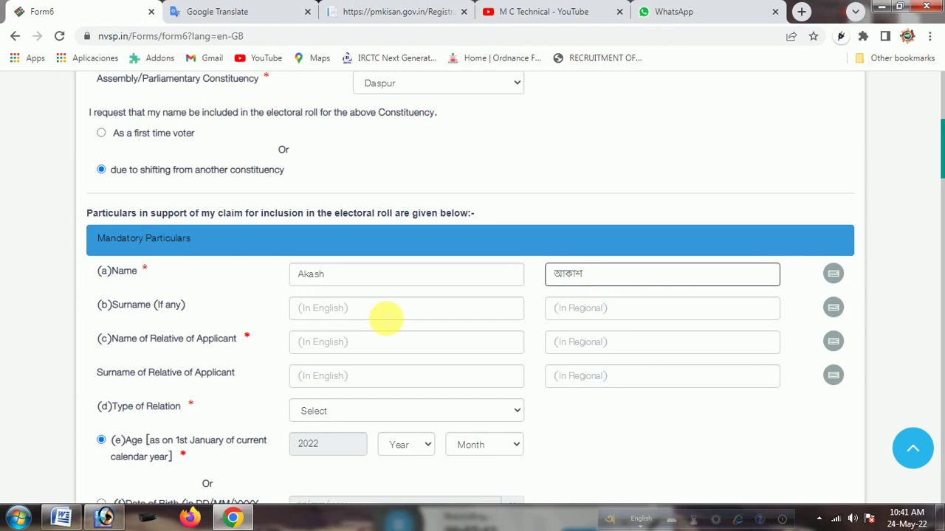
pyautogui.click(361, 317)
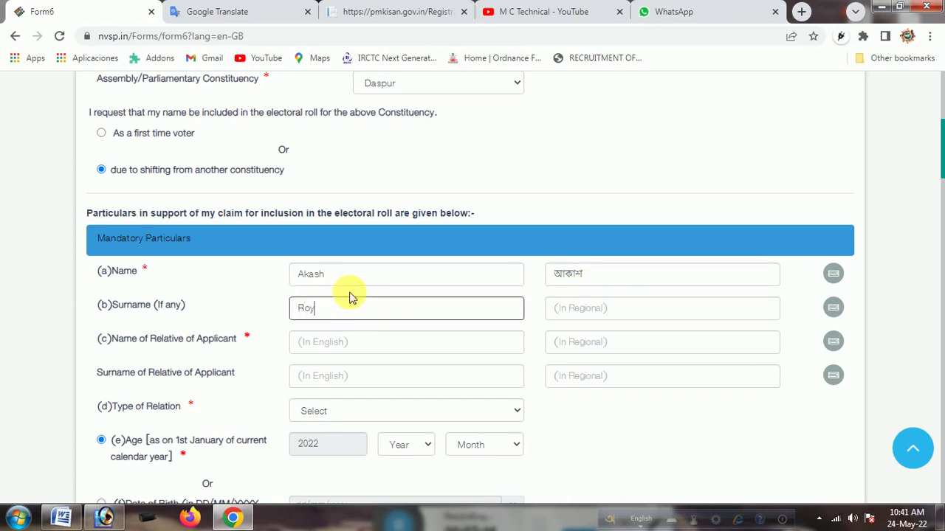
pyautogui.press('Tab')
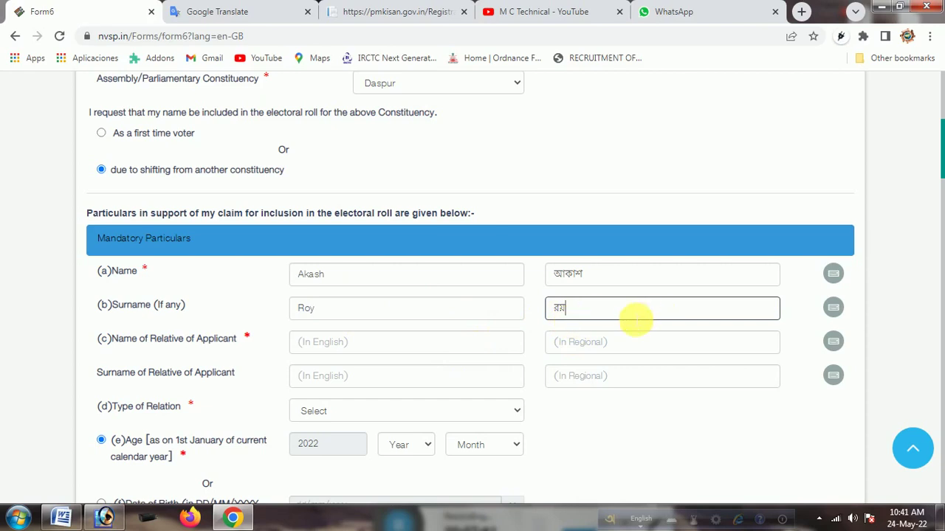
# Fix the Bengali surname on the Inscript keyboard, replacing its last character with া and য়
pyautogui.click(834, 308)
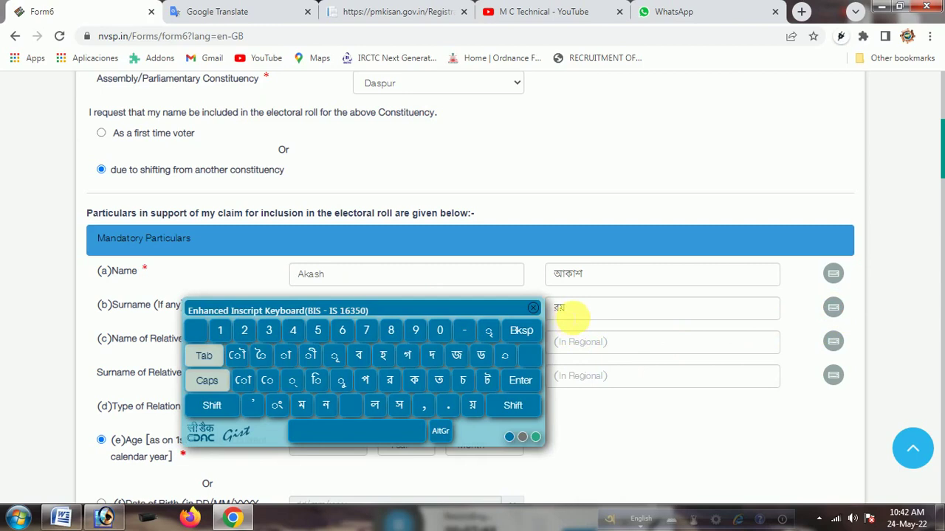
pyautogui.click(585, 314)
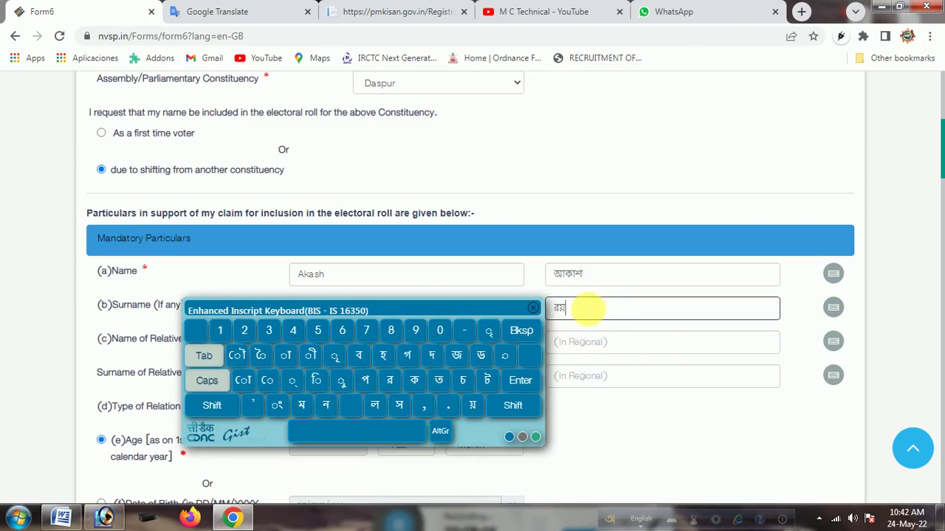
pyautogui.press('BackSpace')
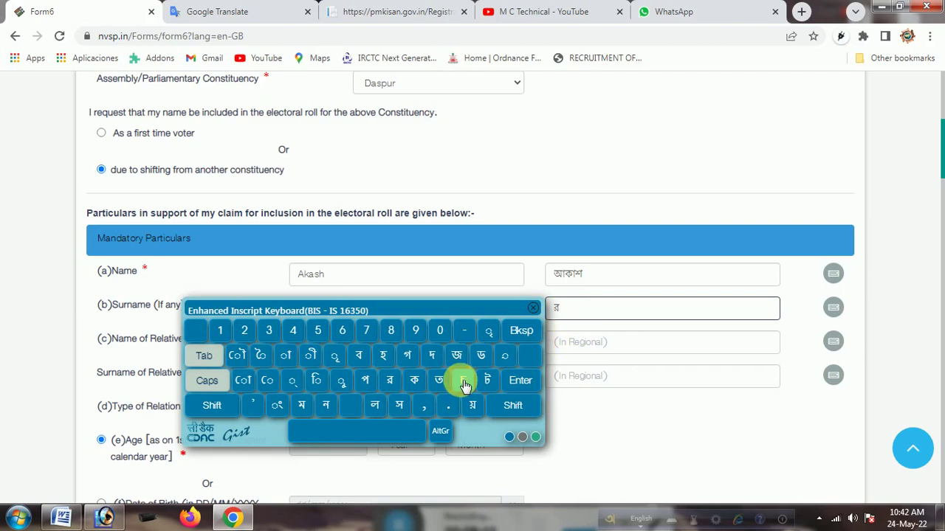
pyautogui.click(285, 355)
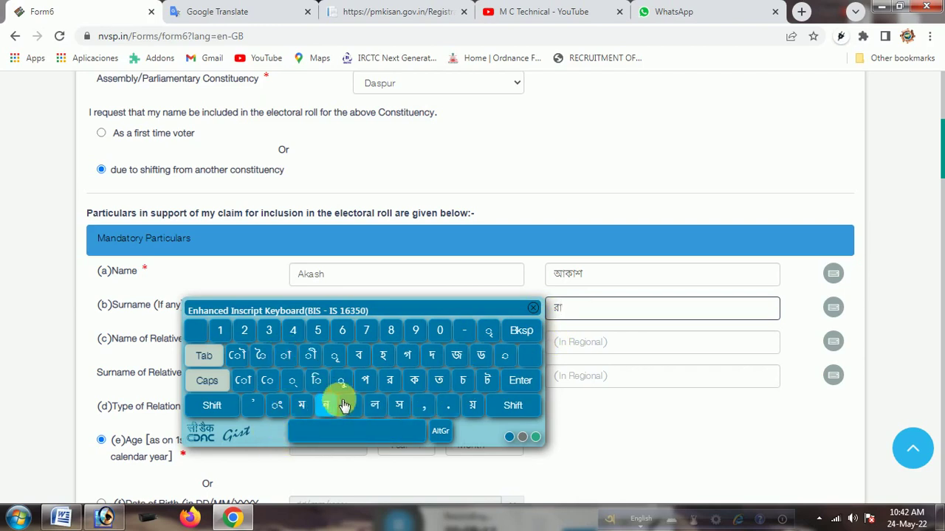
pyautogui.click(211, 410)
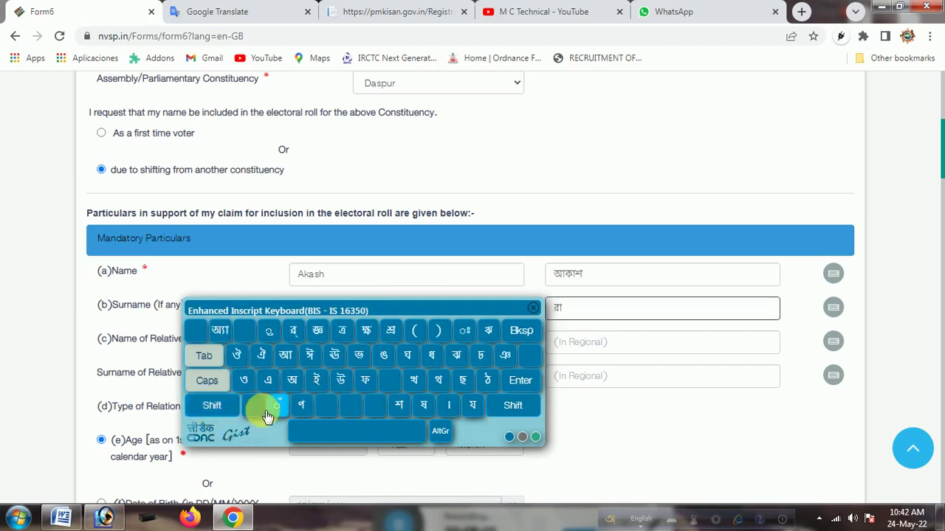
pyautogui.click(224, 408)
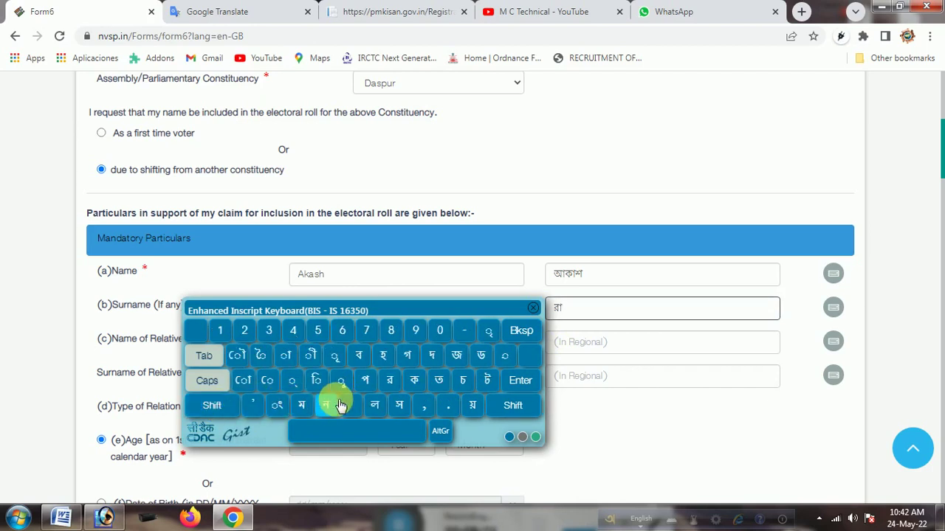
pyautogui.click(473, 408)
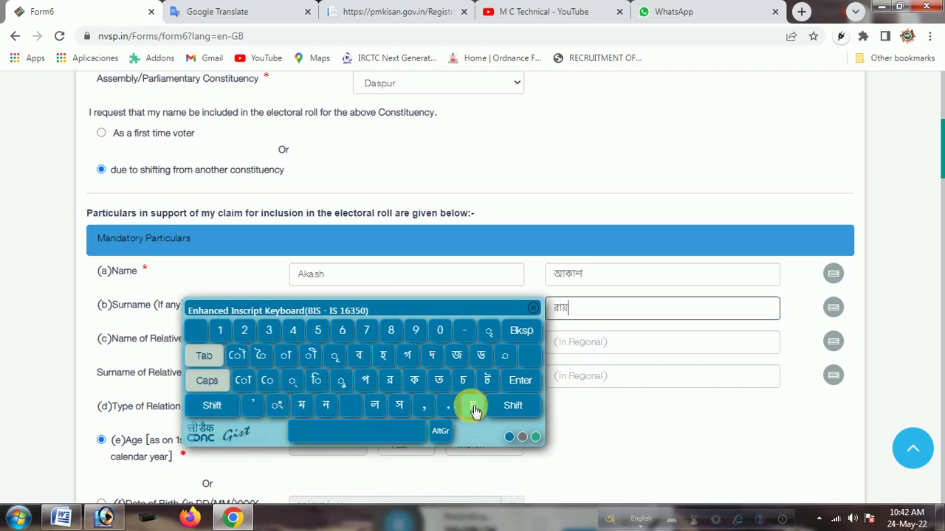
pyautogui.click(533, 307)
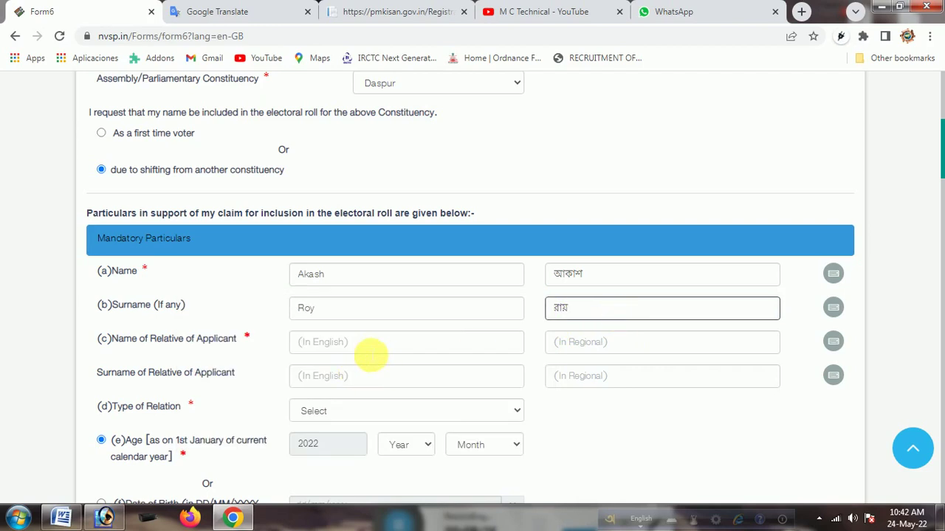
pyautogui.click(374, 345)
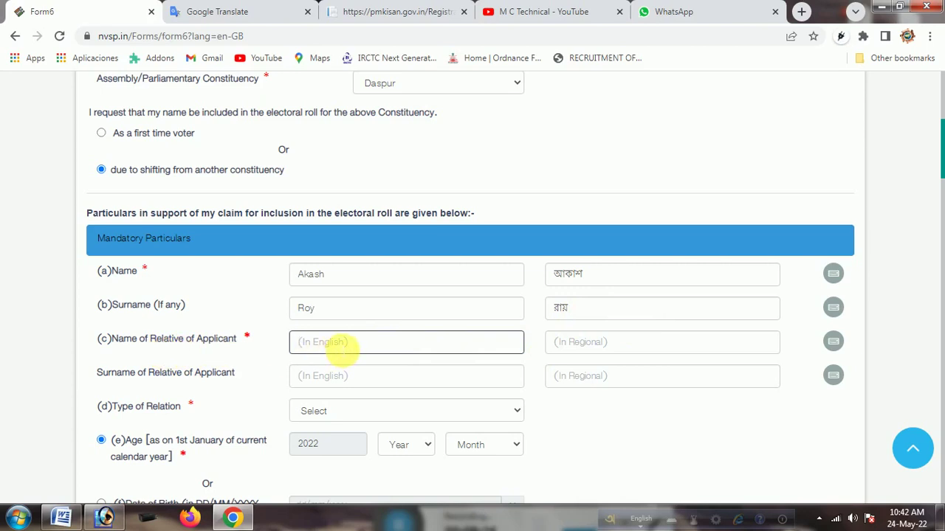
pyautogui.click(341, 352)
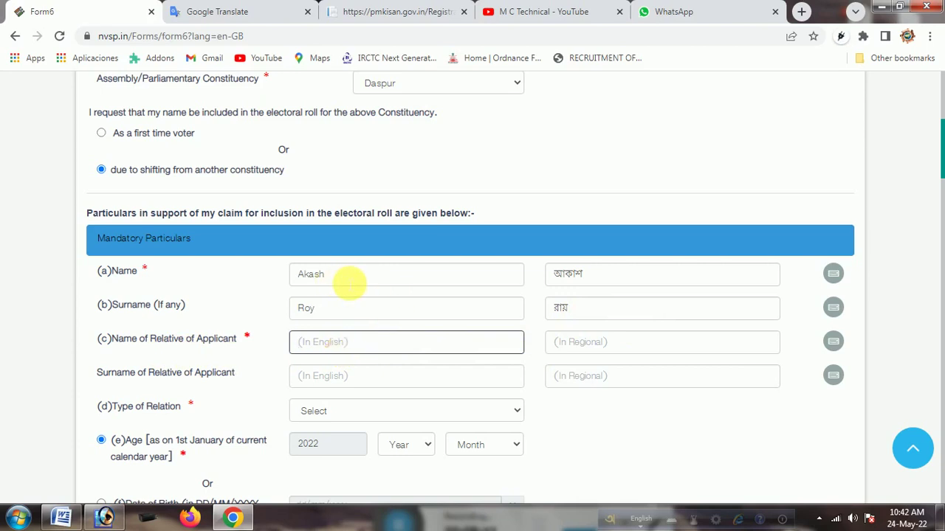
pyautogui.click(342, 348)
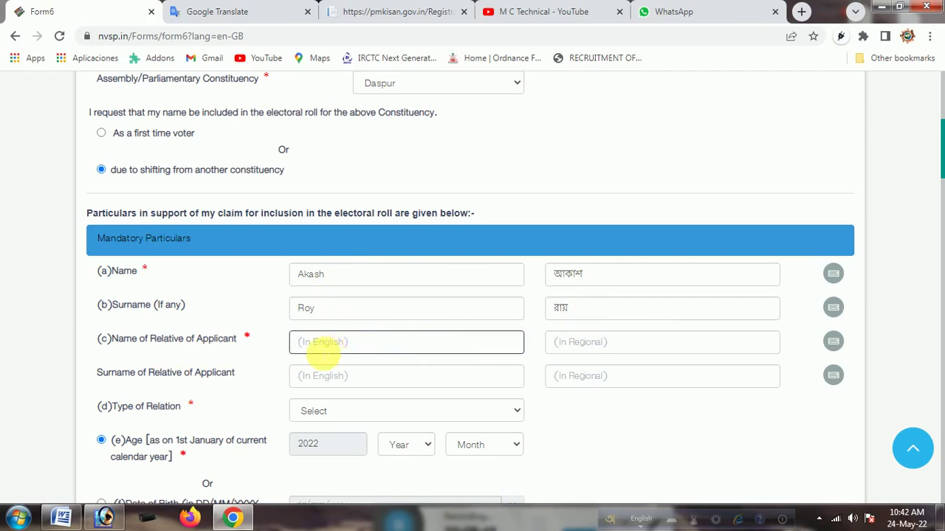
pyautogui.moveTo(274, 328); pyautogui.dragTo(303, 352)
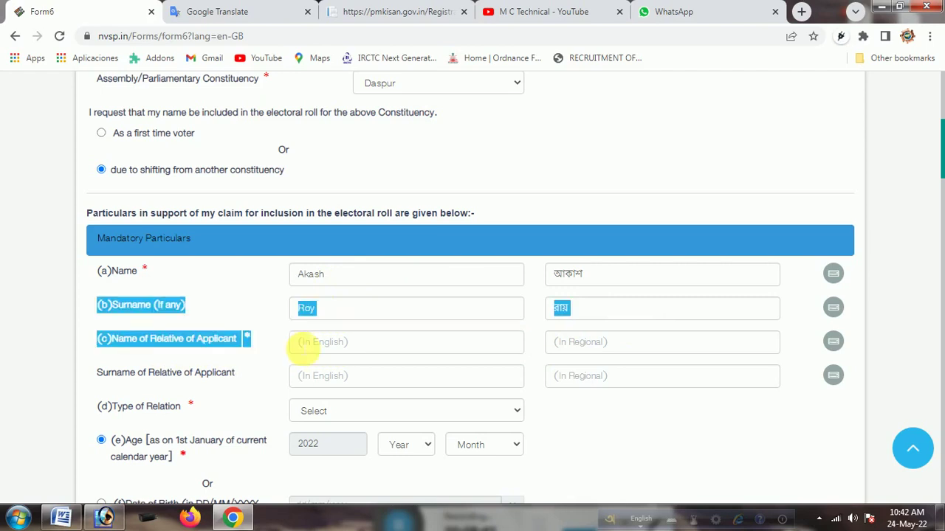
pyautogui.click(374, 352)
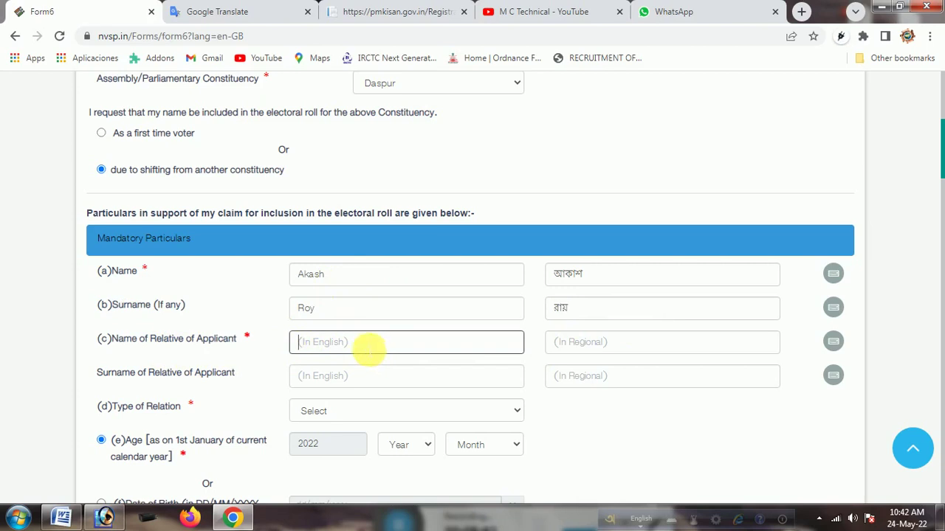
pyautogui.click(314, 375)
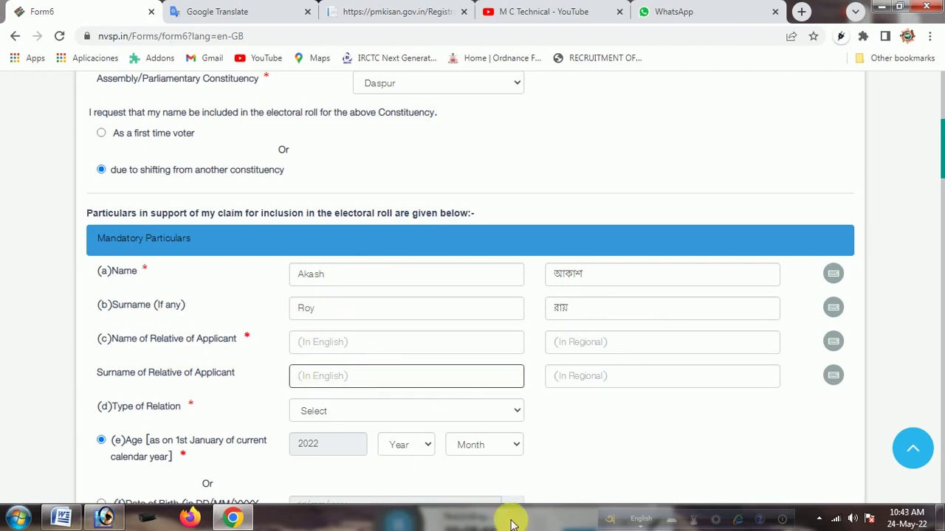
# Show Apowersoft's recording toolbar from the tray icon and drag it above the taskbar
pyautogui.click(818, 519)
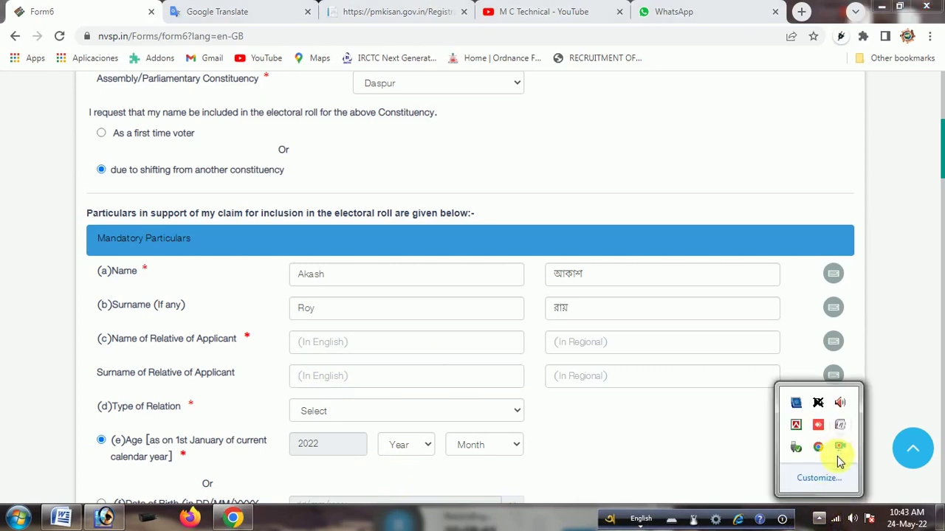
pyautogui.click(818, 520)
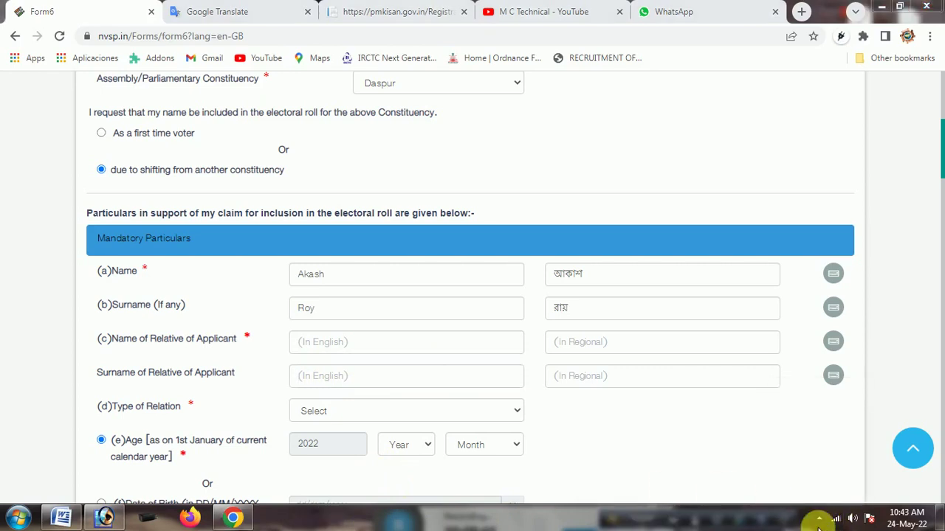
pyautogui.click(821, 519)
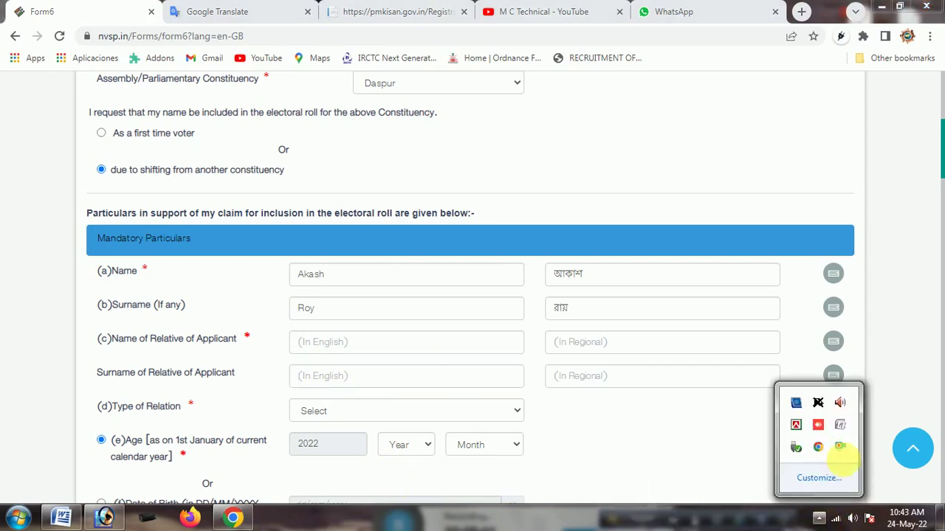
pyautogui.rightClick(840, 450)
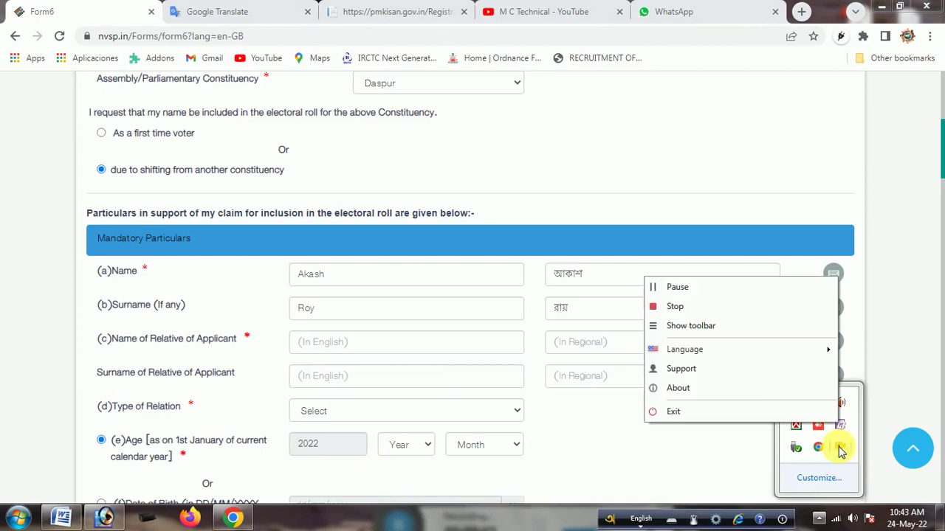
pyautogui.click(384, 523)
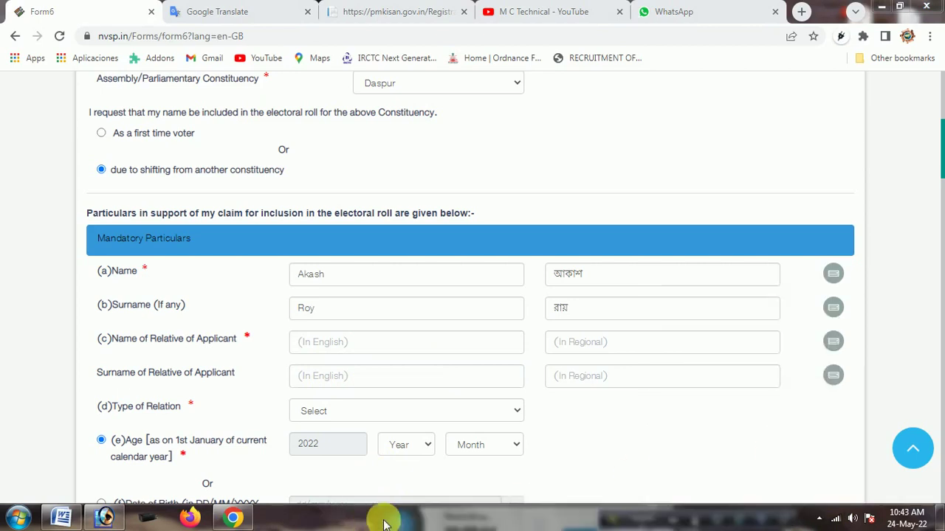
pyautogui.click(819, 519)
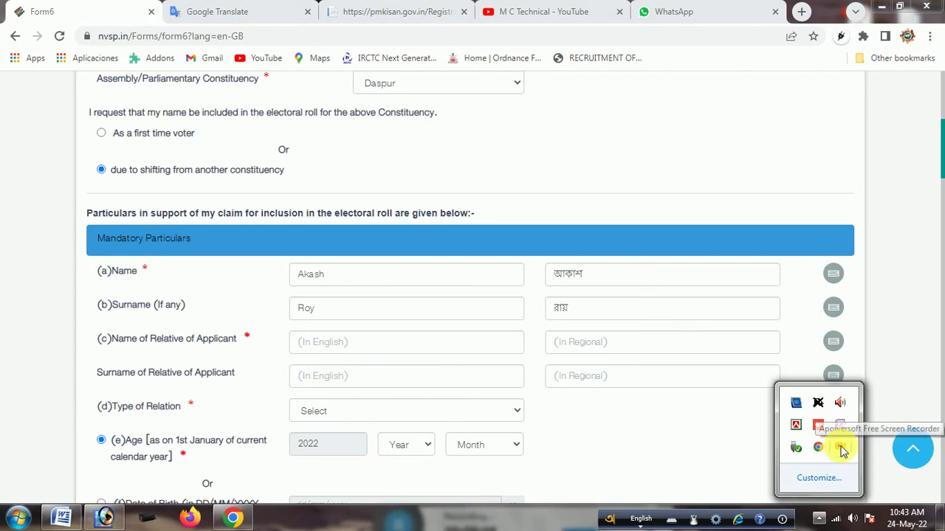
pyautogui.rightClick(842, 450)
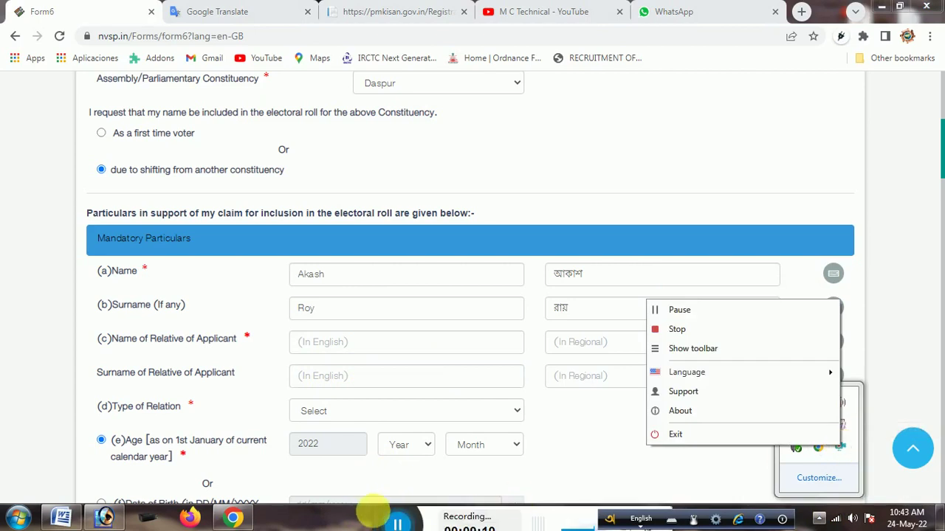
pyautogui.click(389, 514)
pyautogui.moveTo(389, 514); pyautogui.dragTo(486, 470)
pyautogui.moveTo(938, 152); pyautogui.dragTo(941, 191)
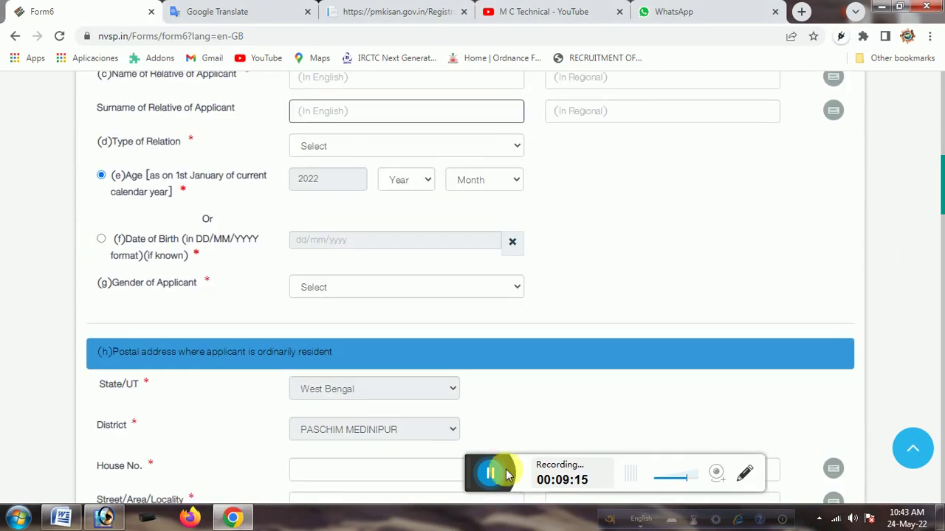
# Draw a test annotation line with the recorder's drawing tools, then close them
pyautogui.click(745, 474)
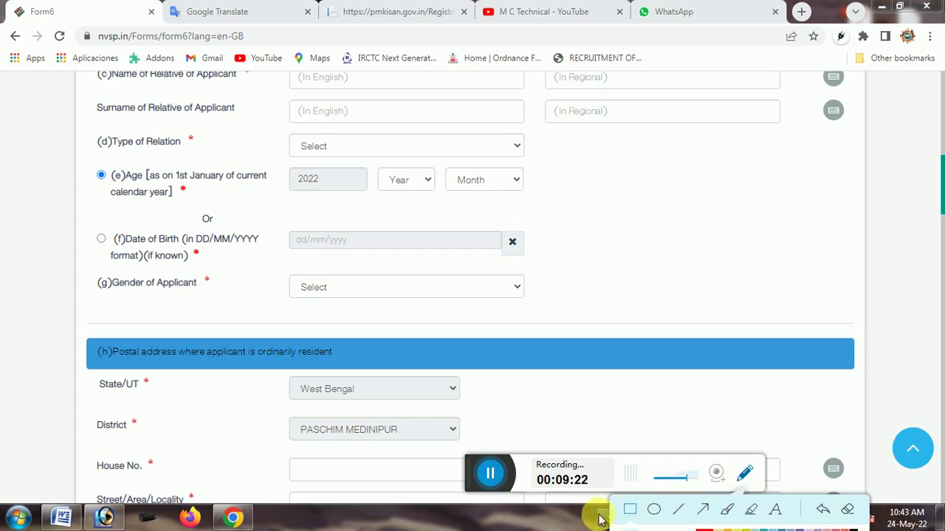
pyautogui.moveTo(604, 517); pyautogui.dragTo(539, 513)
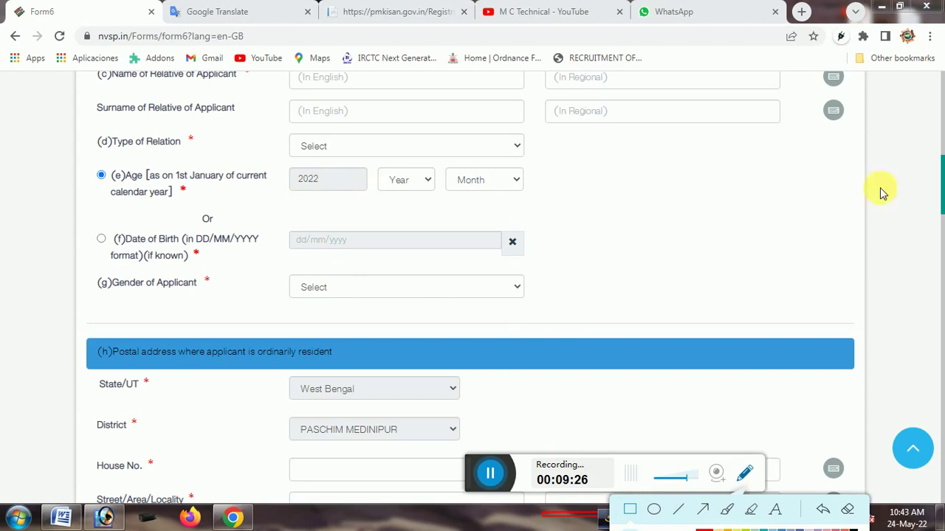
pyautogui.click(744, 473)
# Highlight the 'Name of Relative of Applicant' label and move the language bar aside
pyautogui.scroll(2, 683, 219)
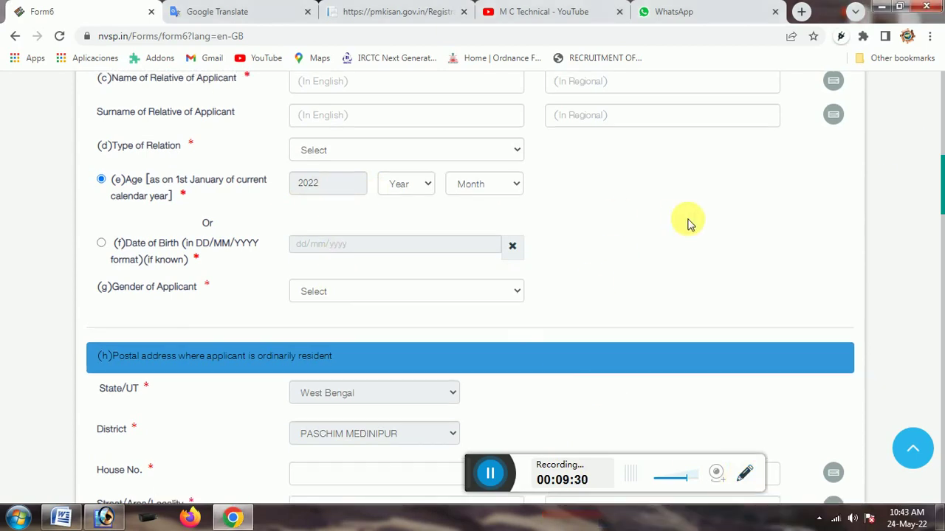
pyautogui.scroll(-1, 686, 228)
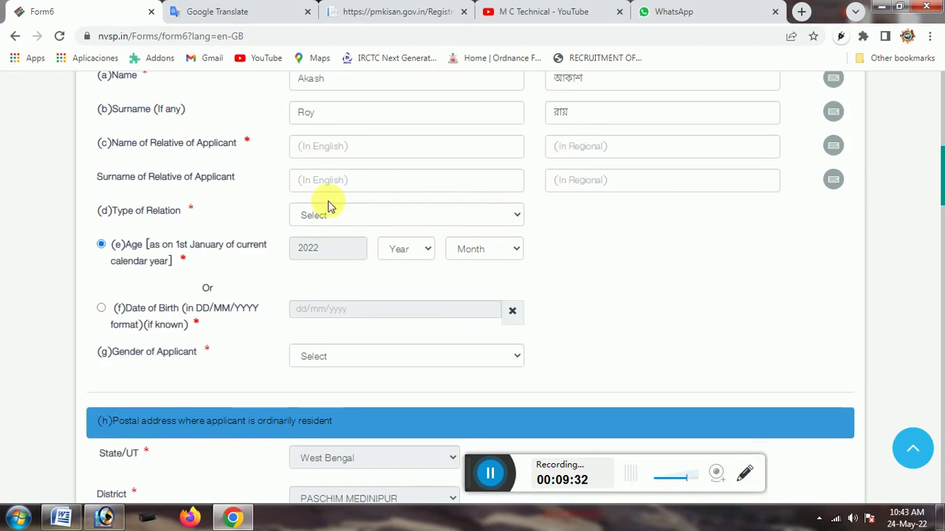
pyautogui.click(744, 473)
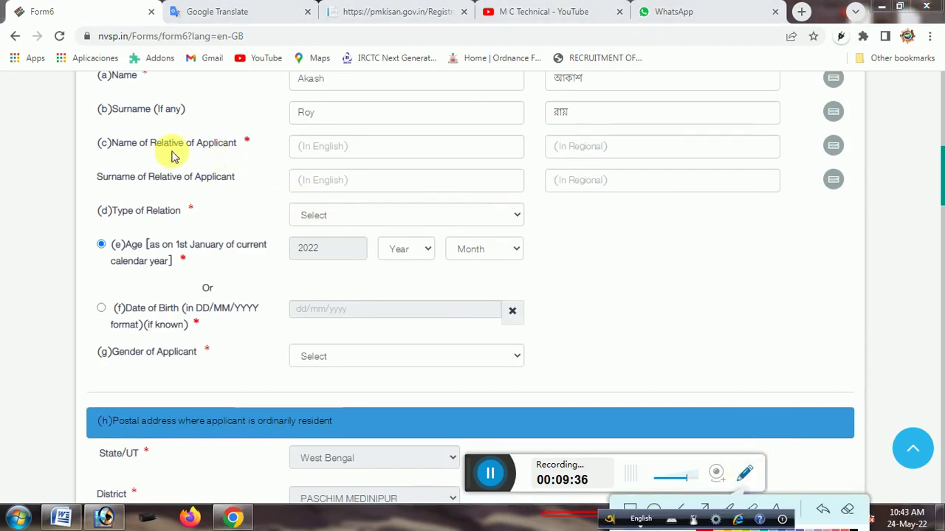
pyautogui.moveTo(96, 140); pyautogui.dragTo(267, 151)
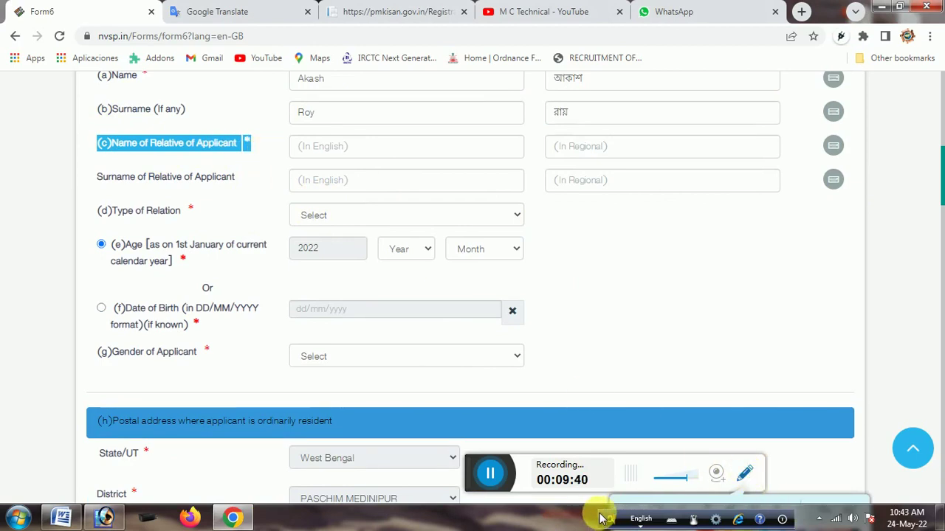
pyautogui.moveTo(604, 516); pyautogui.dragTo(292, 523)
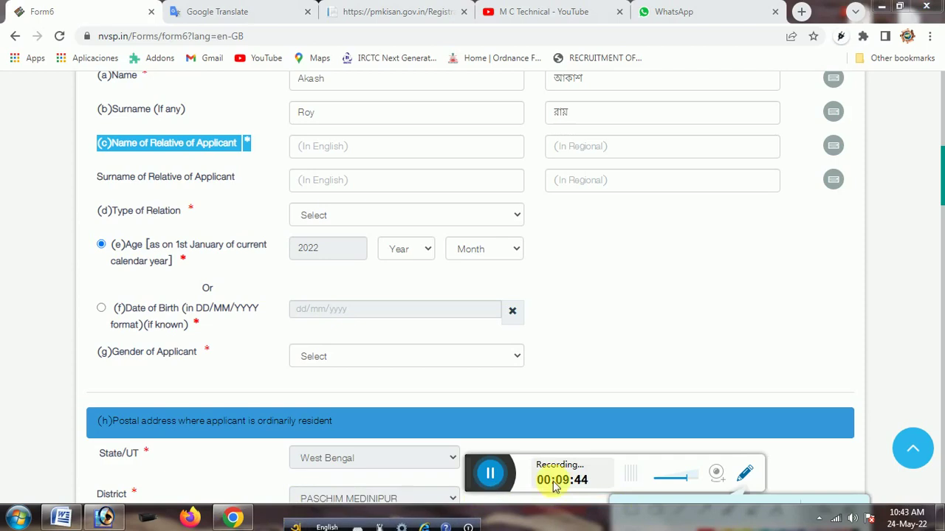
# Draw red boxes around the relative's English name and surname fields, then open Type of Relation
pyautogui.click(744, 476)
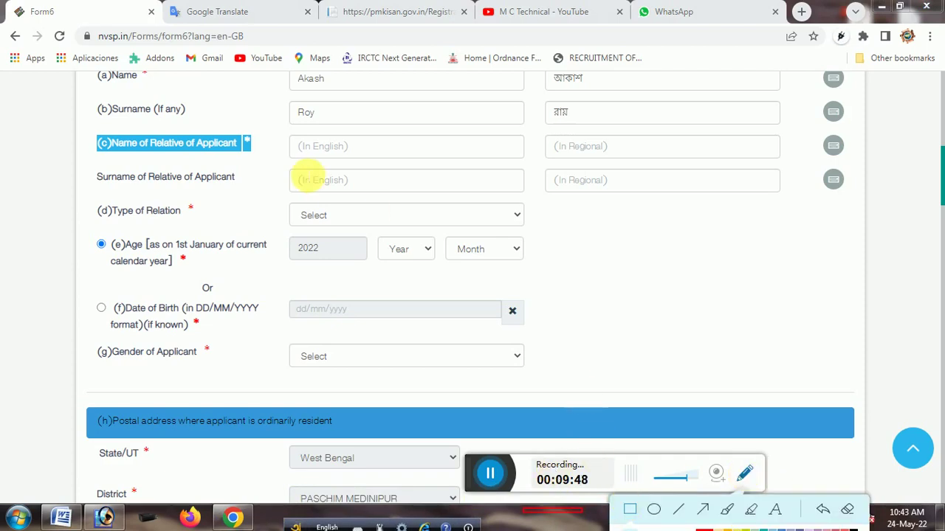
pyautogui.moveTo(264, 130)
pyautogui.mouseDown()
pyautogui.moveTo(368, 170)
pyautogui.moveTo(443, 155)
pyautogui.moveTo(550, 154)
pyautogui.moveTo(525, 157)
pyautogui.moveTo(544, 158)
pyautogui.mouseUp()
pyautogui.moveTo(259, 170); pyautogui.dragTo(551, 199)
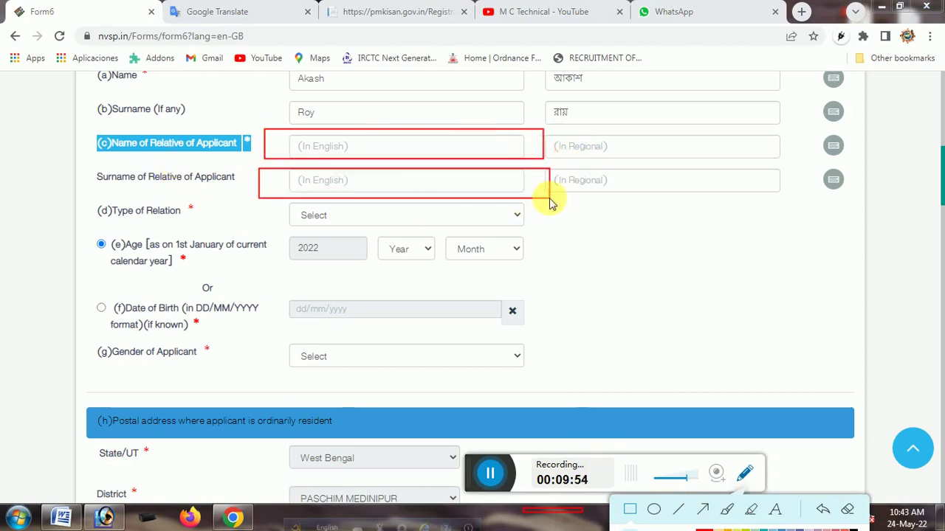
pyautogui.click(745, 477)
pyautogui.click(359, 217)
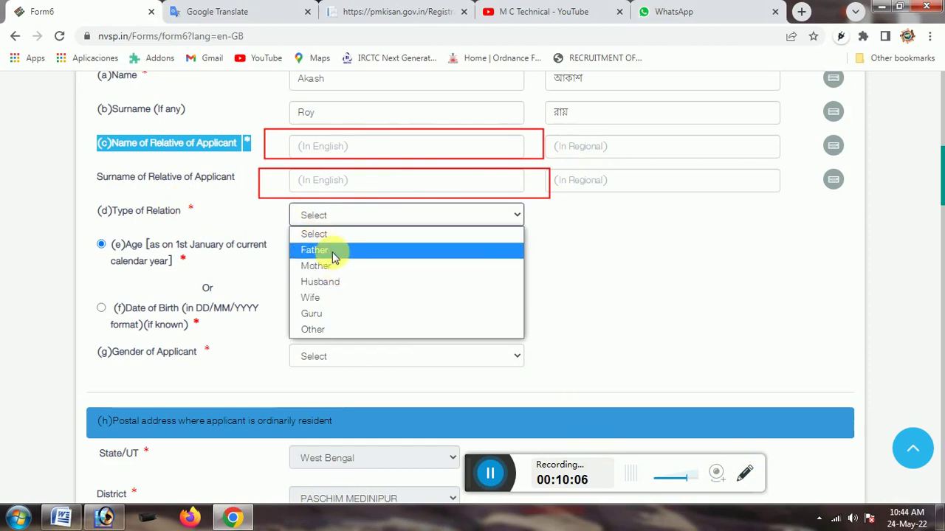
pyautogui.click(311, 214)
pyautogui.click(337, 215)
pyautogui.click(337, 215)
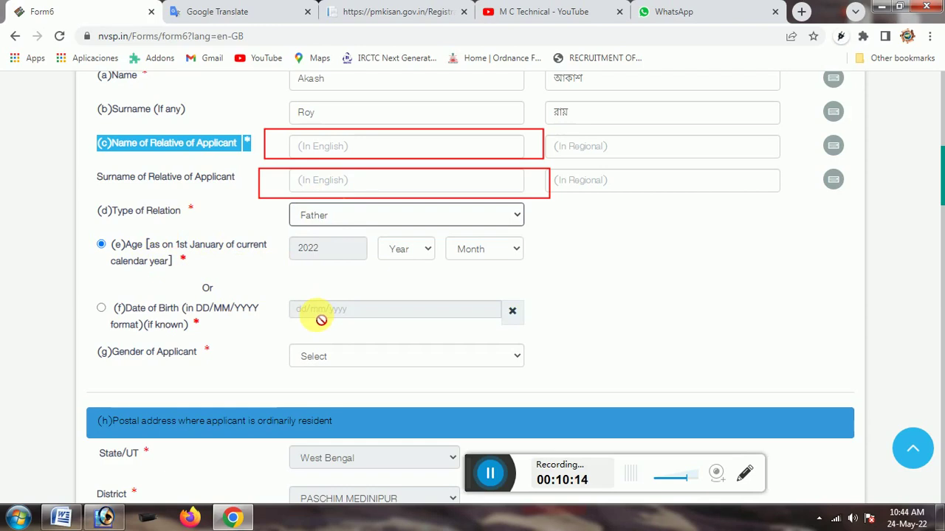
pyautogui.click(404, 251)
pyautogui.click(402, 249)
pyautogui.click(475, 251)
pyautogui.click(474, 251)
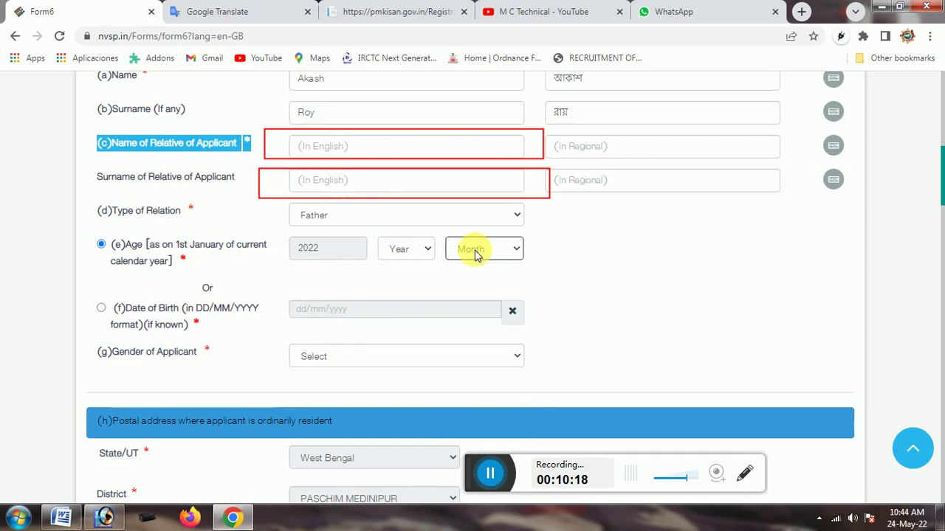
pyautogui.click(337, 307)
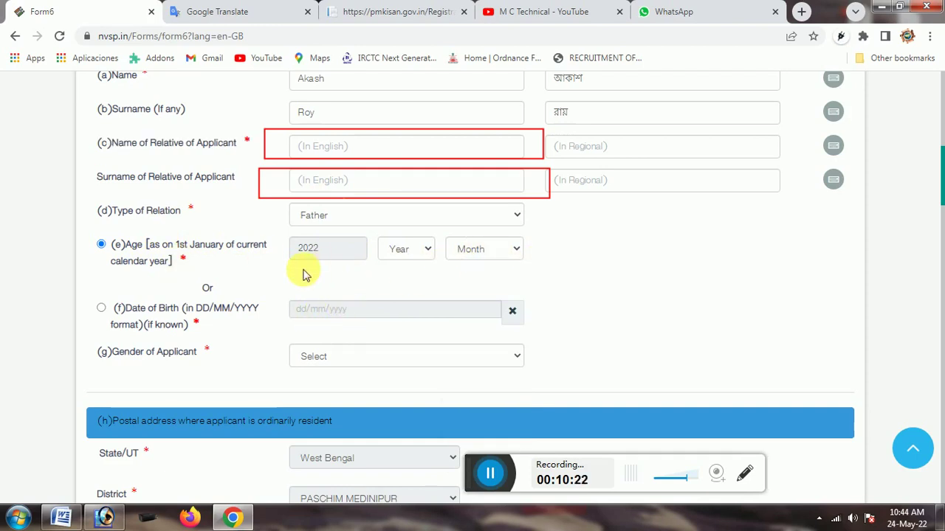
pyautogui.scroll(-1, 301, 273)
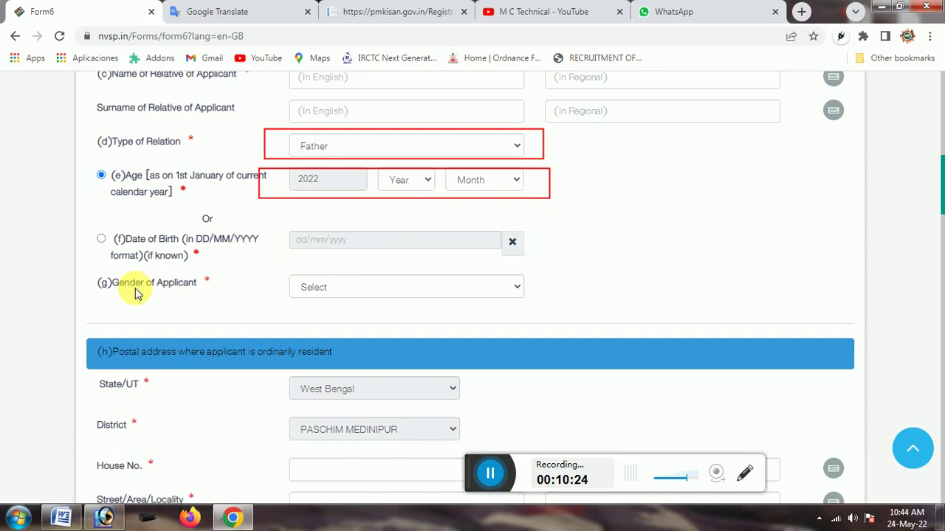
pyautogui.click(365, 290)
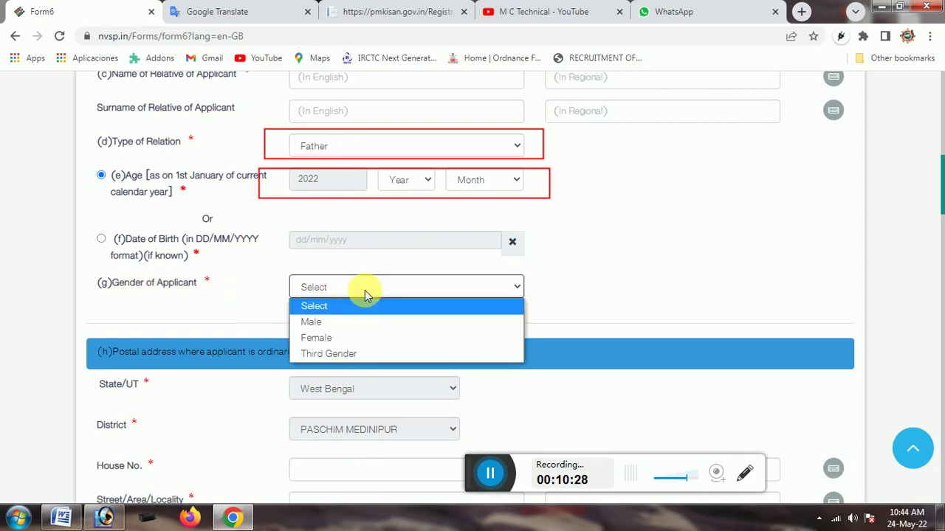
pyautogui.click(341, 327)
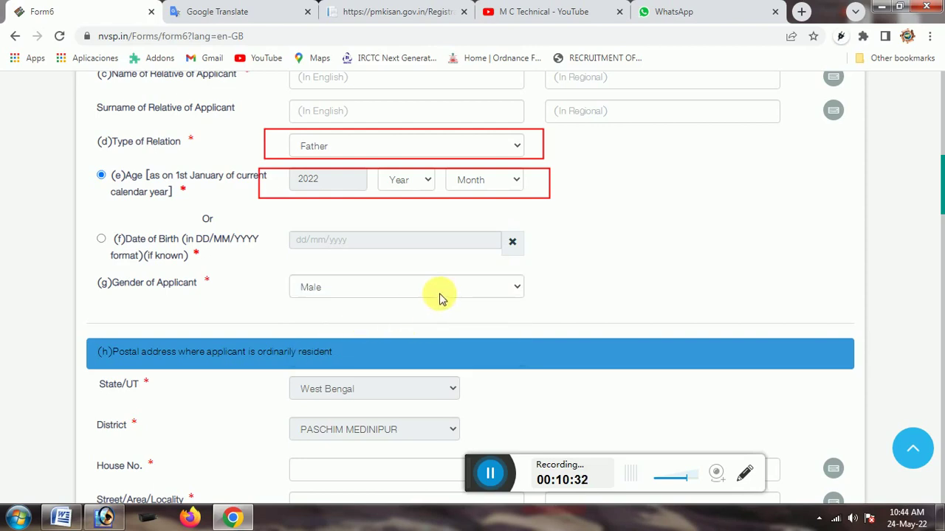
pyautogui.scroll(-2, 389, 303)
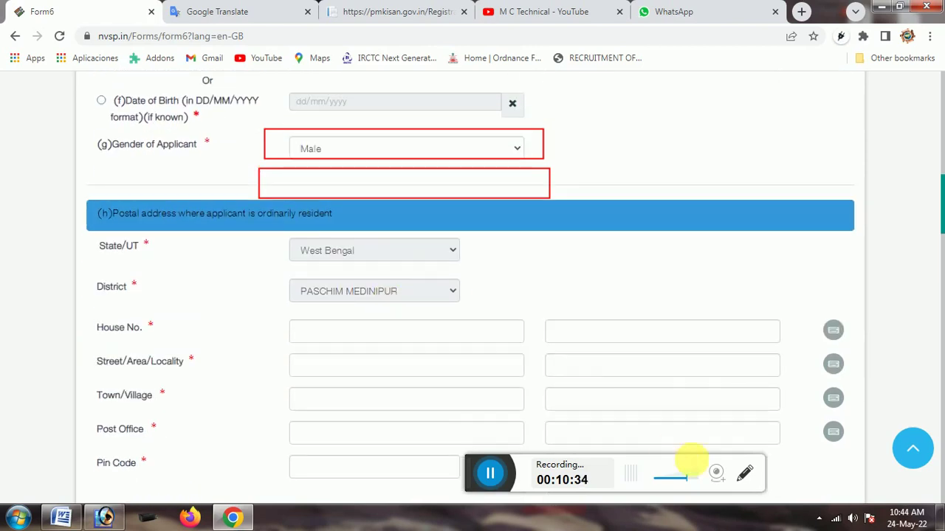
pyautogui.click(745, 471)
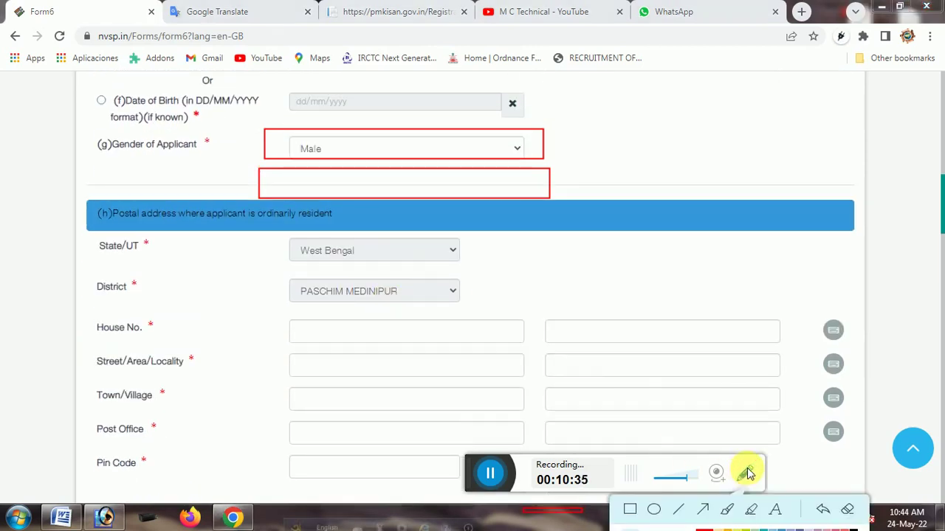
pyautogui.click(847, 512)
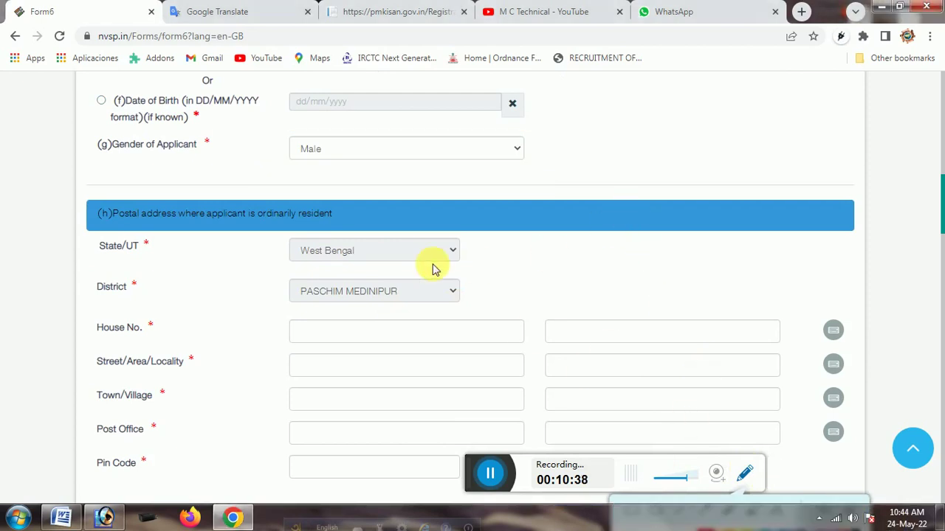
pyautogui.scroll(-1, 493, 265)
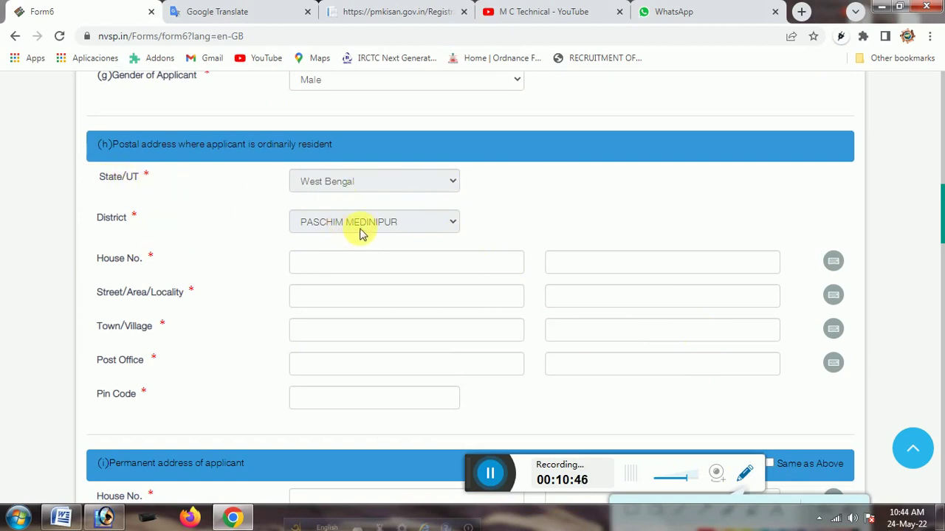
# Enter 'n' as the postal address house number so the Bengali house number fills in
pyautogui.click(342, 265)
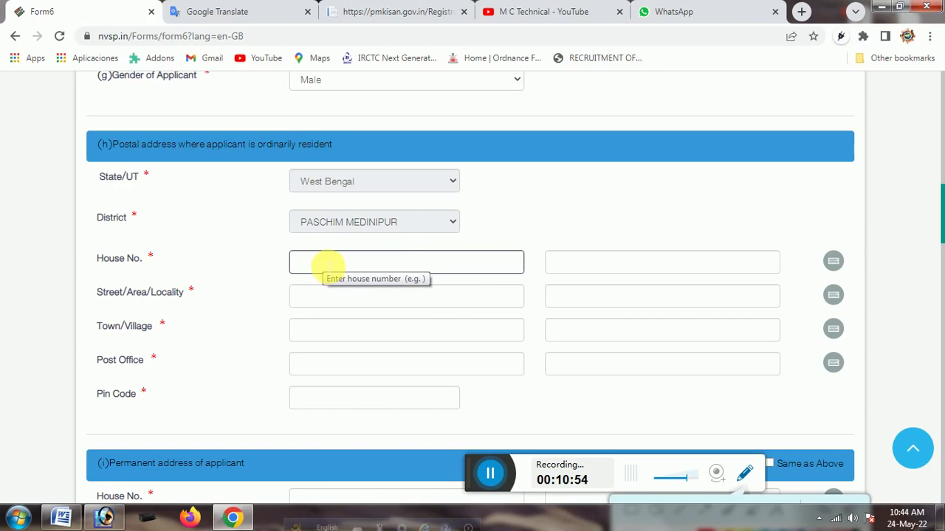
pyautogui.write('n0025')
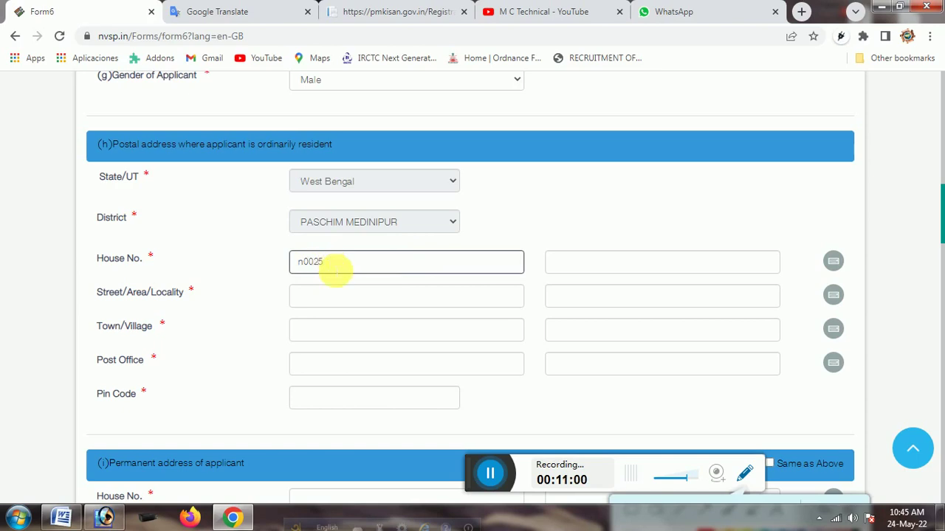
pyautogui.press('Tab')
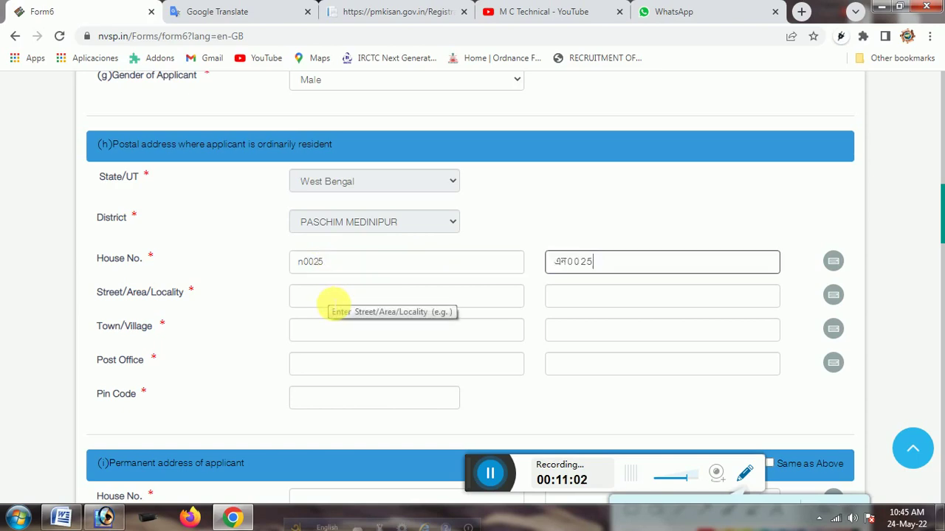
# Step through the Street/Area/Locality, Town/Village, Post Office and Pin Code boxes
pyautogui.click(337, 301)
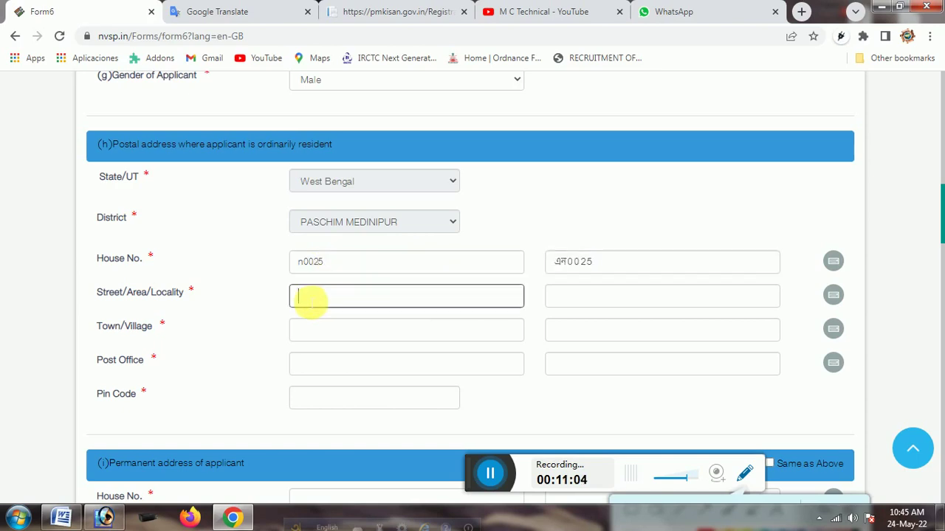
pyautogui.scroll(-1, 175, 303)
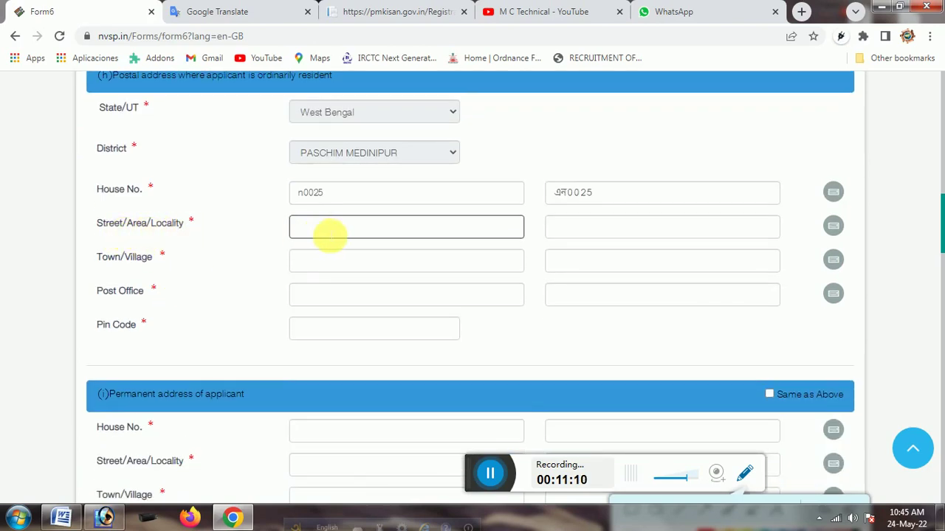
pyautogui.click(345, 259)
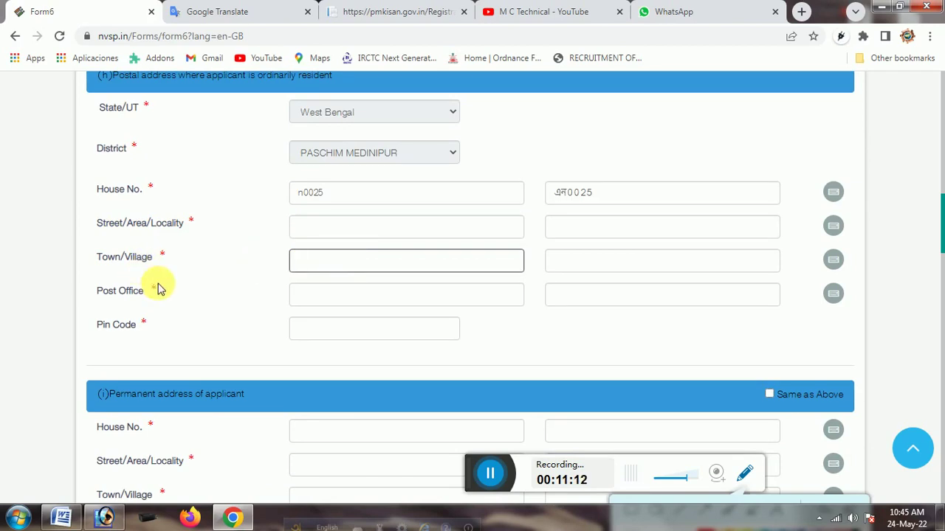
pyautogui.click(345, 300)
pyautogui.click(342, 331)
pyautogui.click(509, 342)
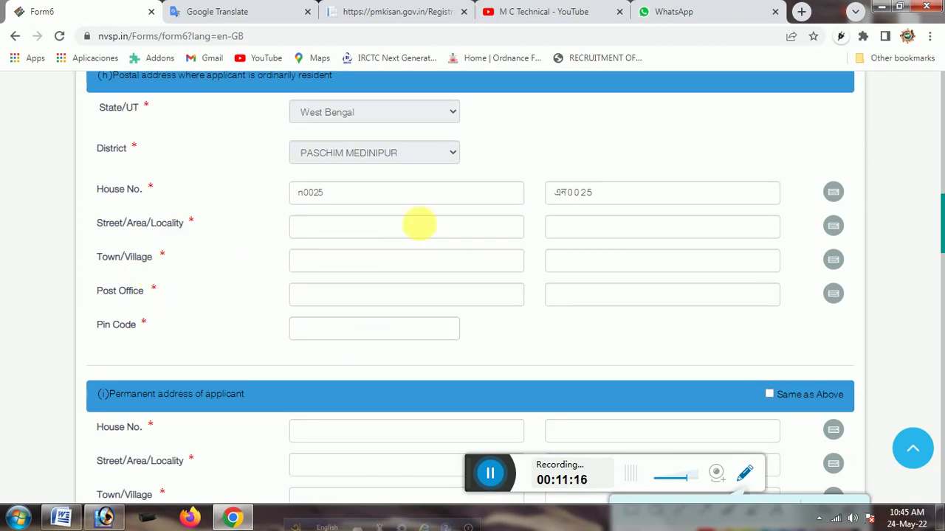
pyautogui.scroll(-2, 485, 268)
pyautogui.scroll(-1, 480, 264)
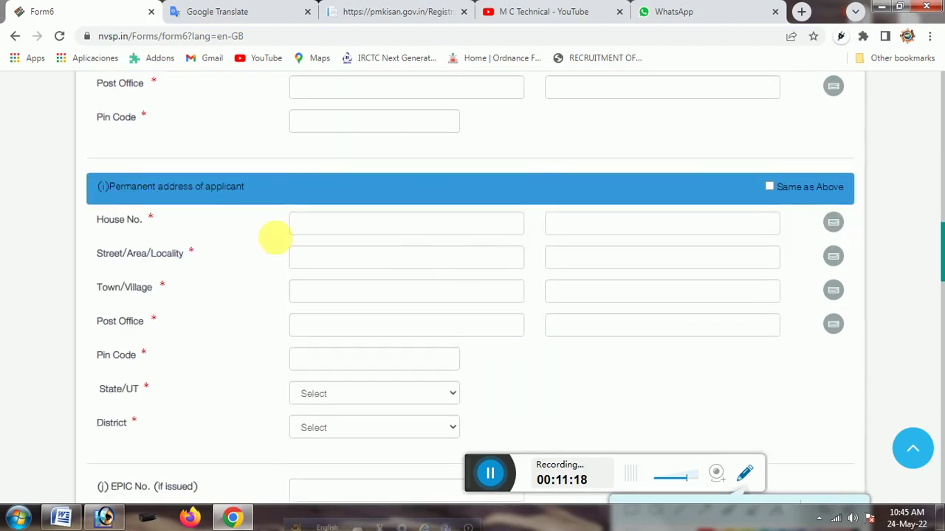
pyautogui.scroll(1, 372, 198)
pyautogui.scroll(3, 371, 197)
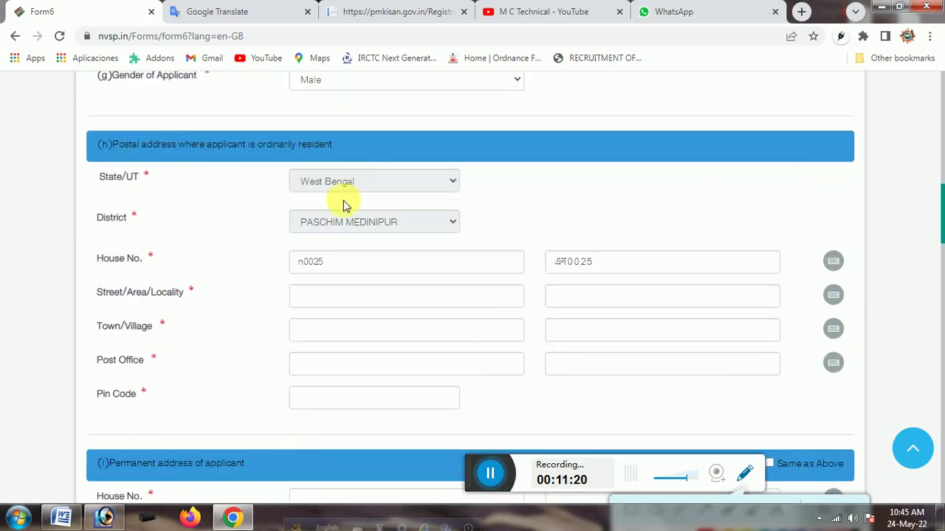
pyautogui.scroll(-3, 351, 185)
pyautogui.scroll(-1, 356, 203)
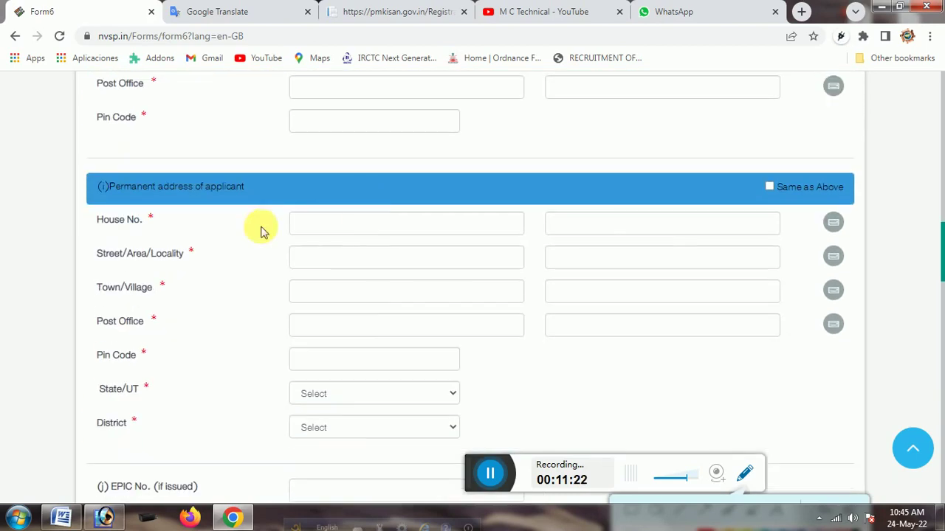
pyautogui.click(358, 228)
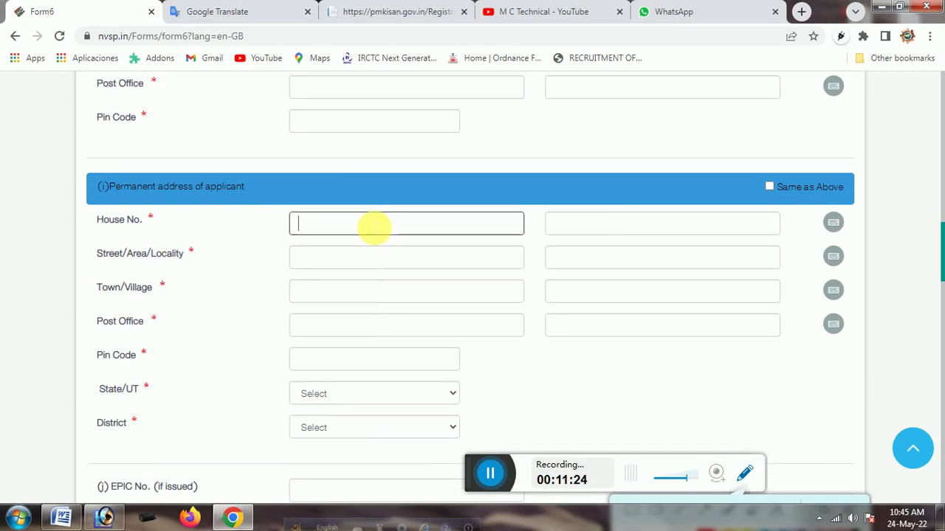
pyautogui.scroll(3, 377, 229)
pyautogui.scroll(-4, 377, 227)
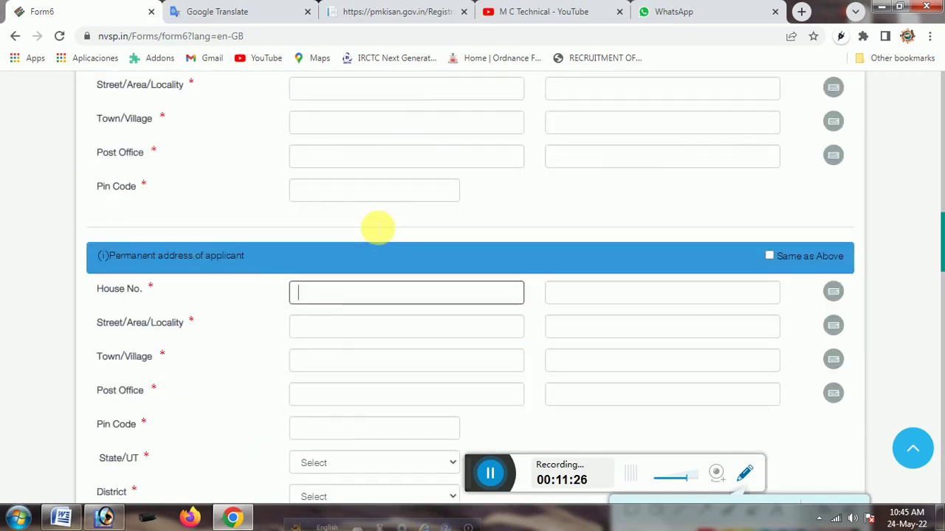
pyautogui.click(337, 190)
pyautogui.click(336, 223)
pyautogui.click(343, 260)
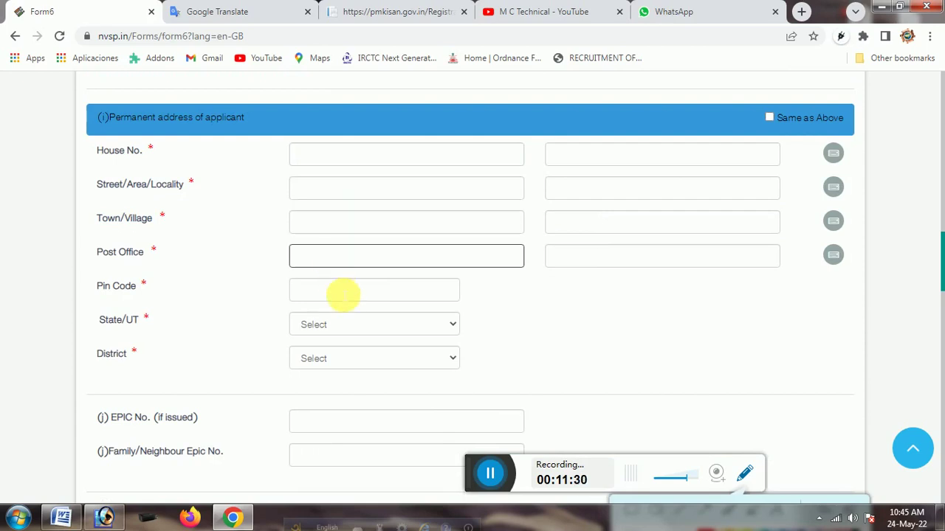
pyautogui.scroll(-1, 340, 292)
pyautogui.click(338, 225)
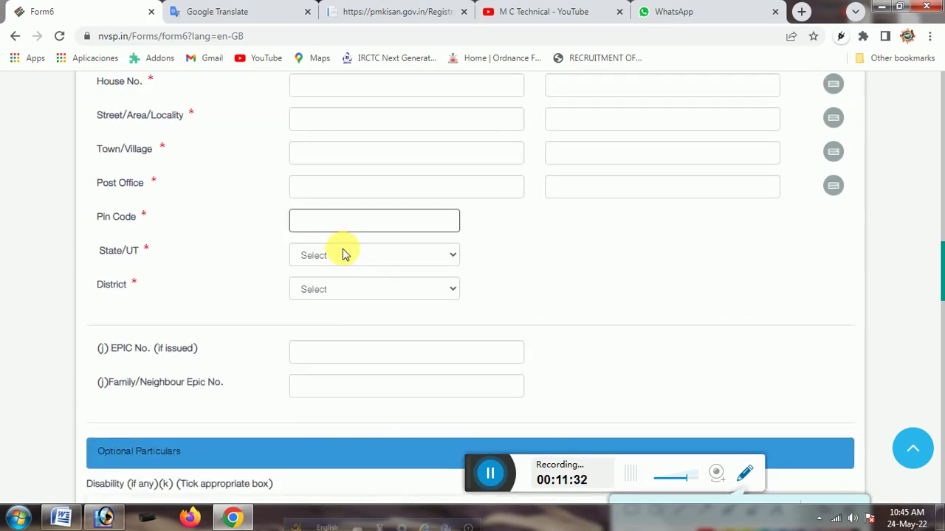
pyautogui.scroll(-1, 346, 292)
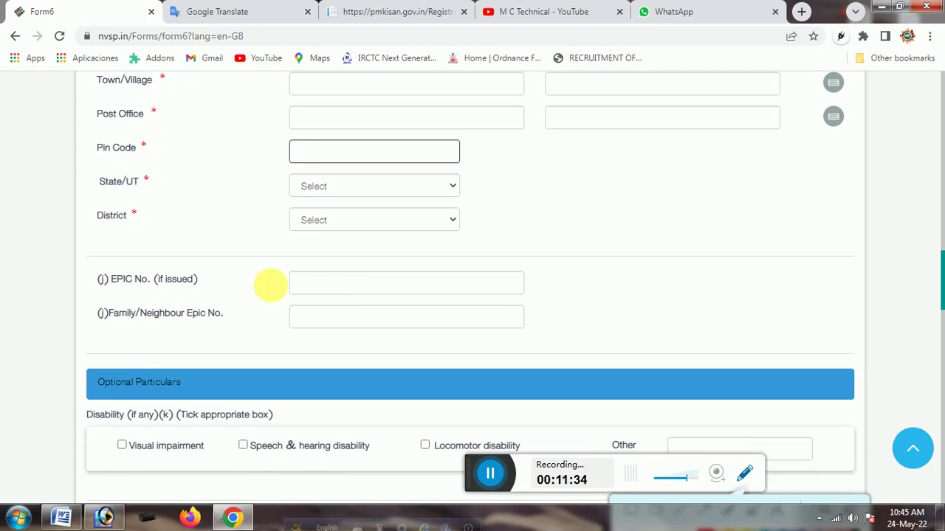
pyautogui.click(341, 284)
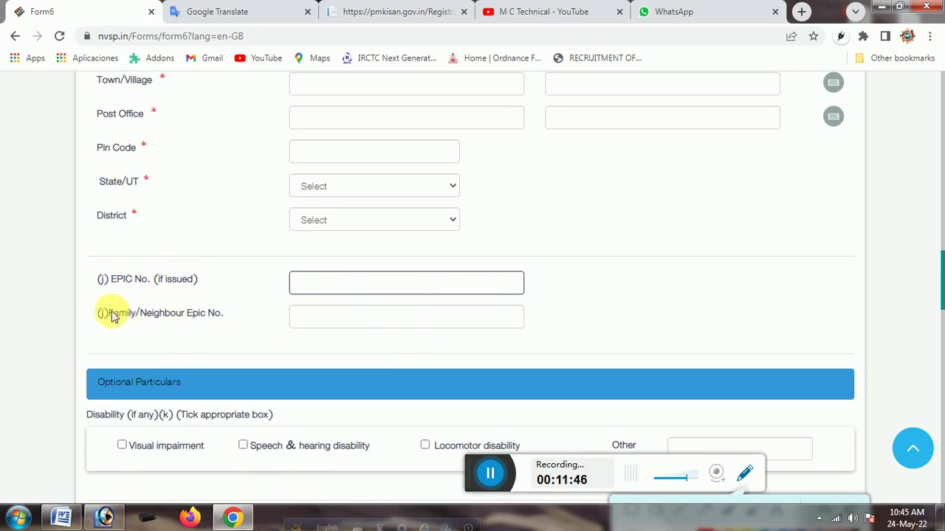
pyautogui.moveTo(103, 322); pyautogui.dragTo(322, 327)
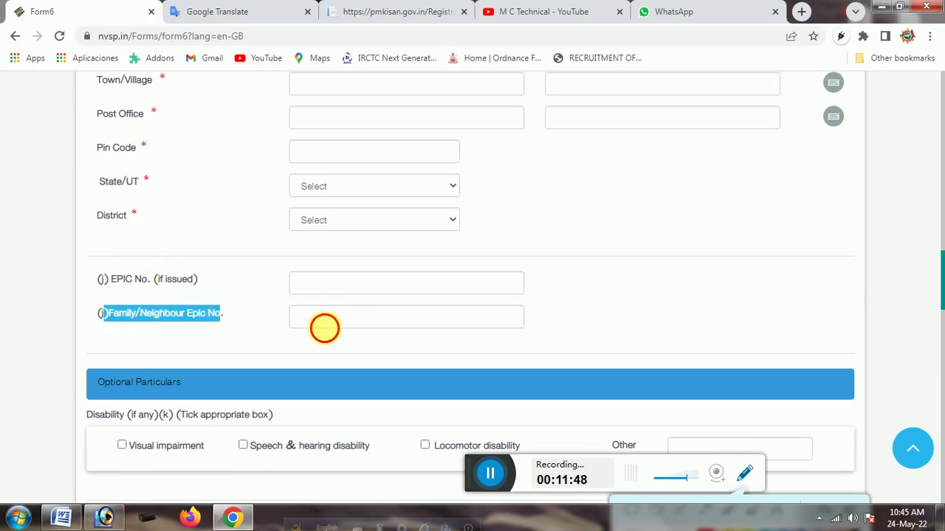
pyautogui.click(324, 328)
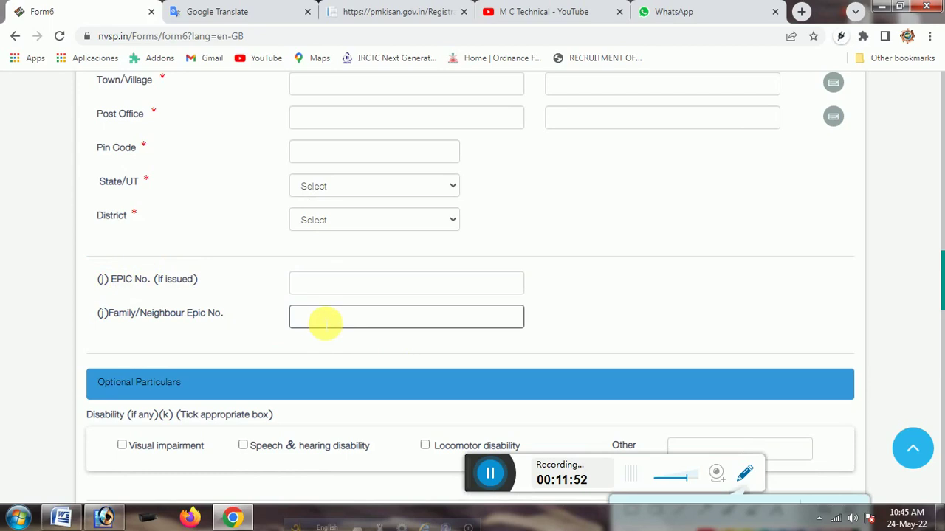
pyautogui.scroll(-2, 328, 310)
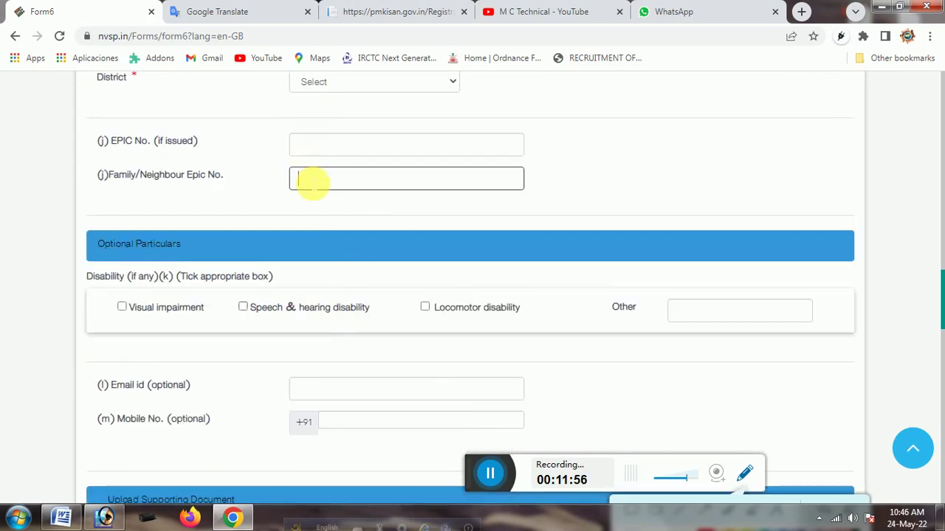
pyautogui.scroll(-1, 364, 184)
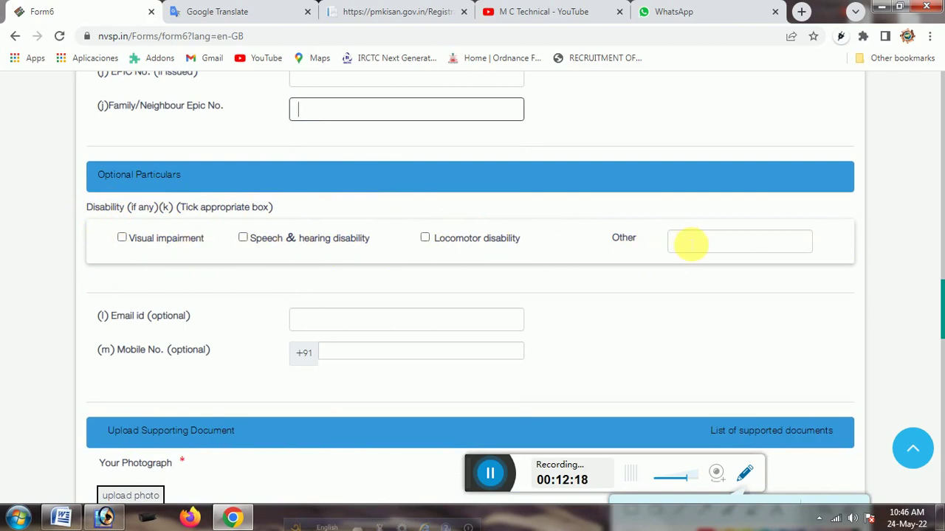
pyautogui.click(691, 245)
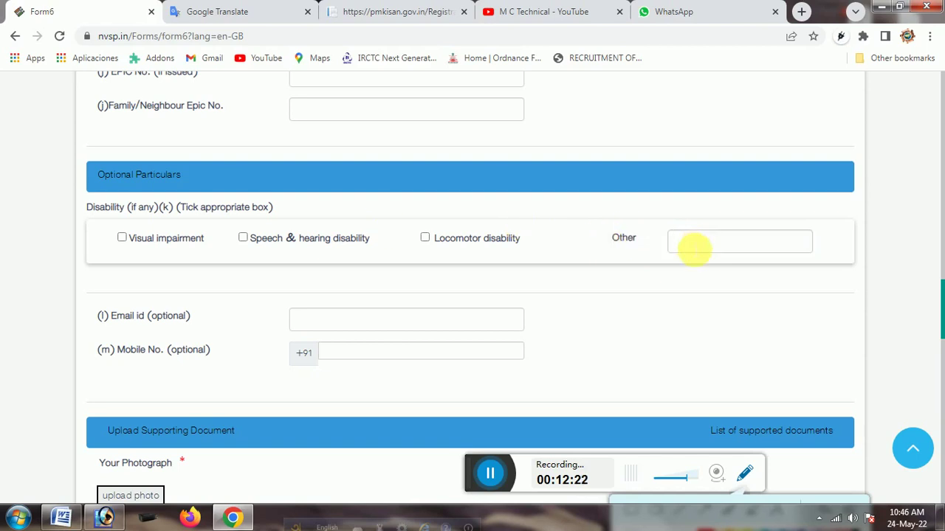
pyautogui.scroll(-2, 615, 245)
pyautogui.click(310, 182)
pyautogui.moveTo(102, 177); pyautogui.dragTo(200, 185)
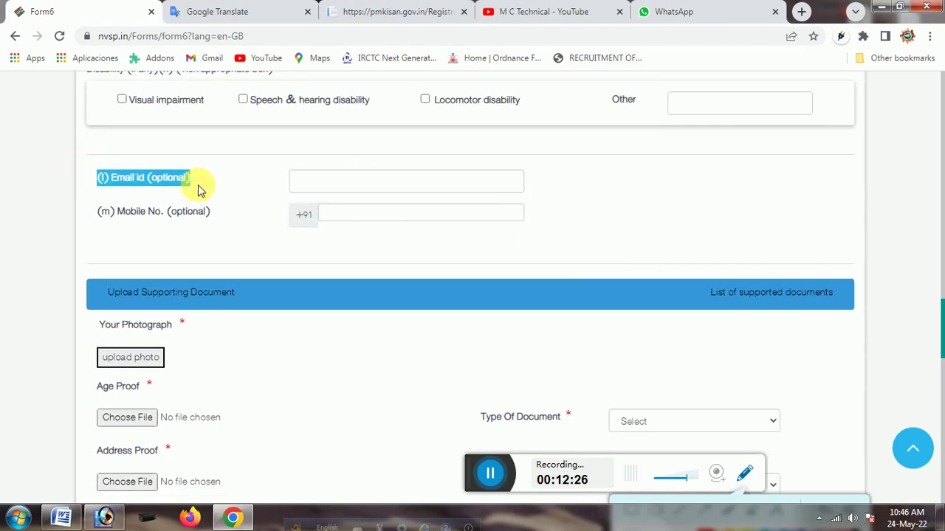
pyautogui.click(305, 185)
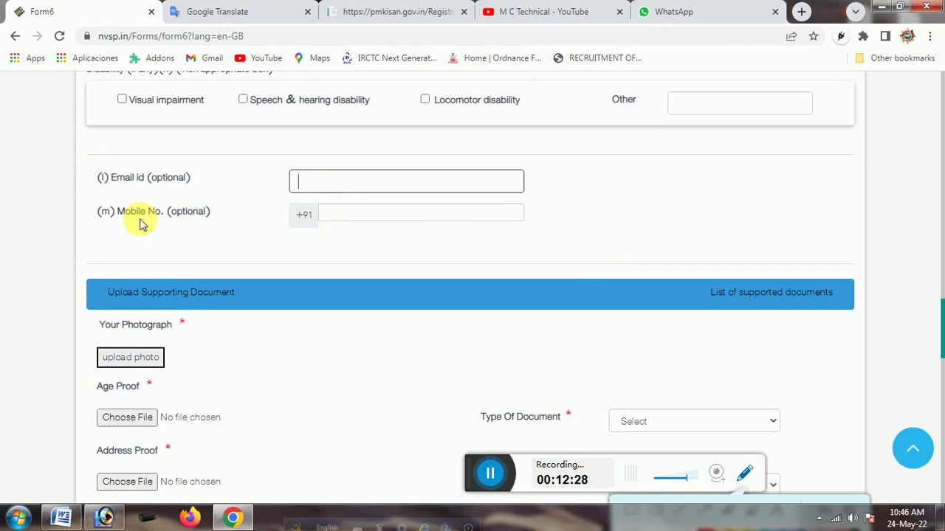
pyautogui.click(379, 216)
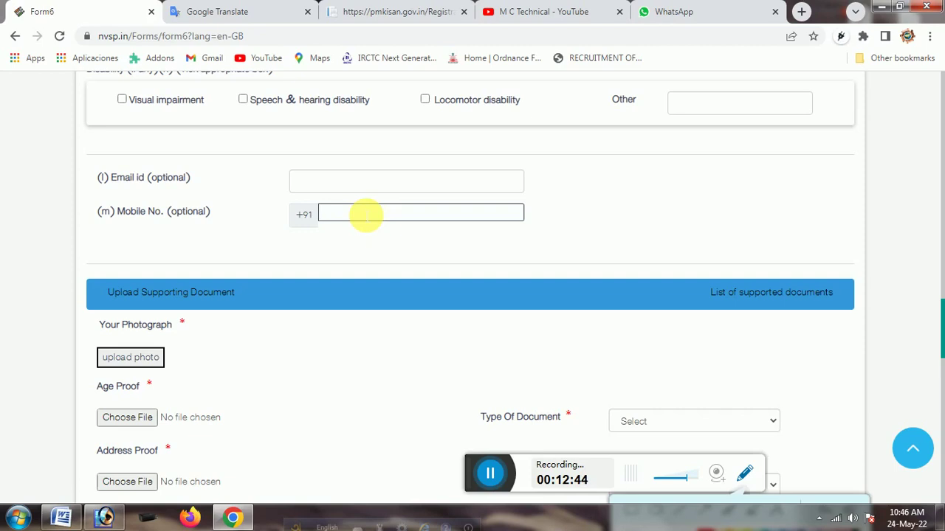
pyautogui.scroll(-2, 365, 215)
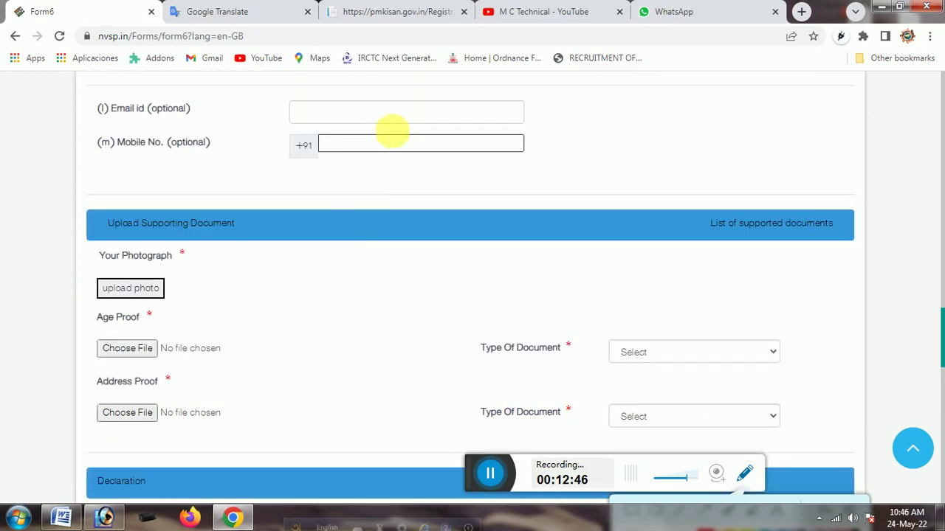
# Set the Age Proof document type to Indian Passport
pyautogui.scroll(-2, 362, 214)
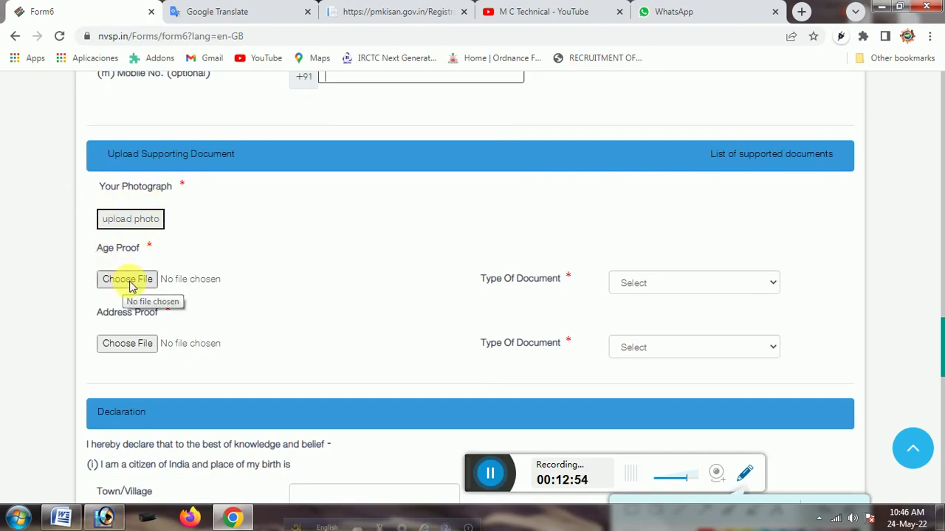
pyautogui.click(681, 283)
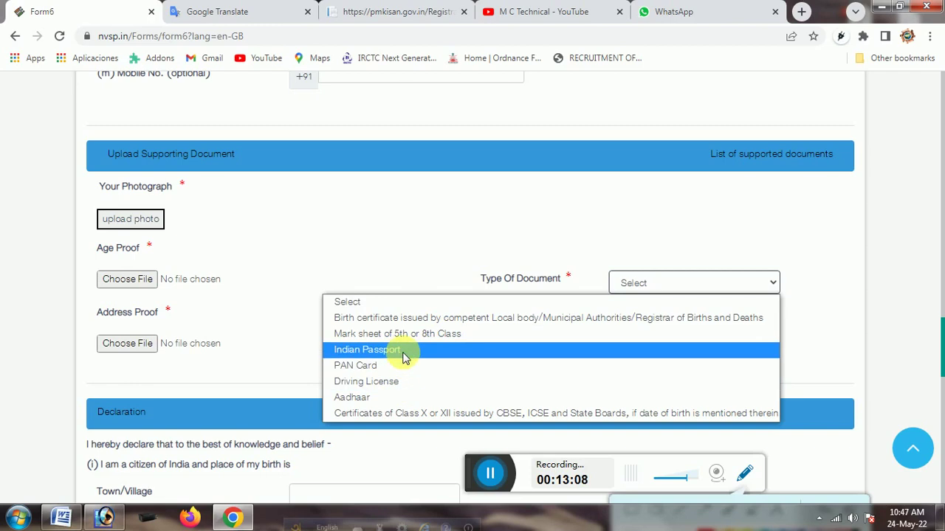
pyautogui.click(642, 283)
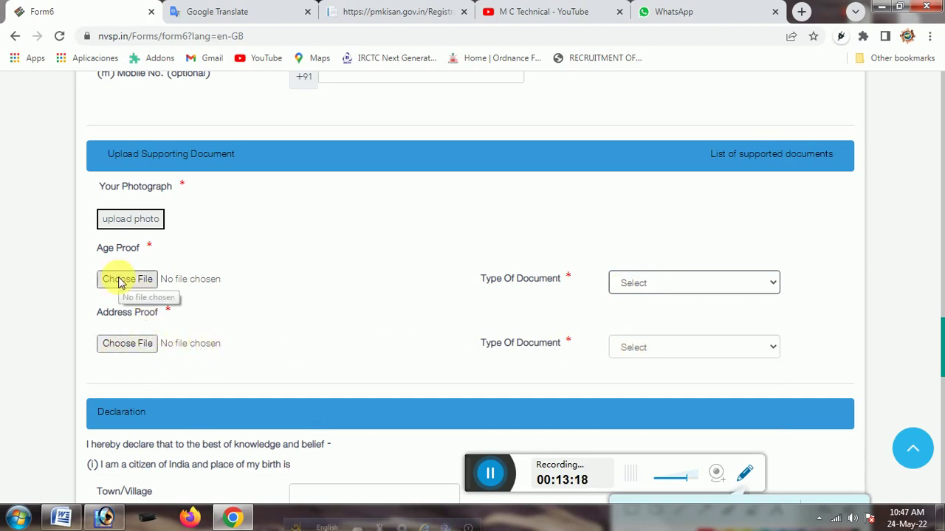
pyautogui.click(625, 283)
pyautogui.click(583, 350)
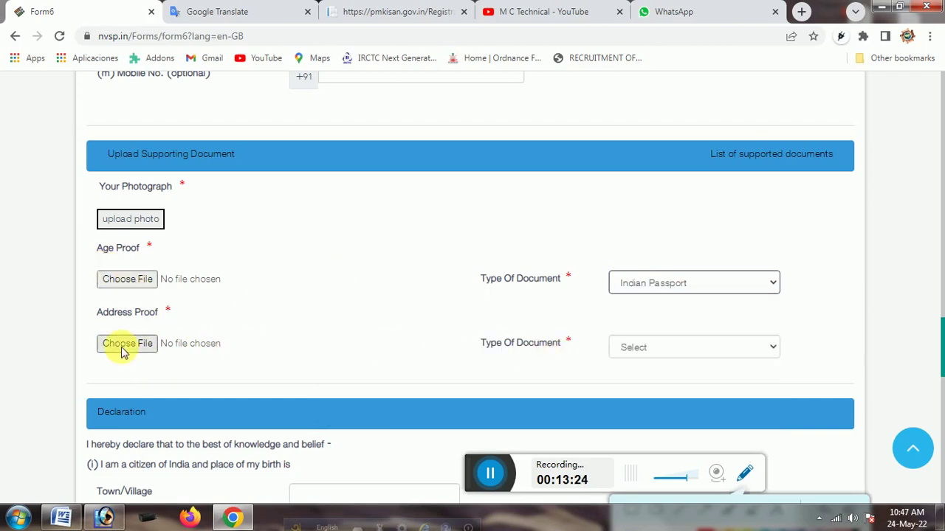
# Choose Ration Card as the address proof document type
pyautogui.click(659, 350)
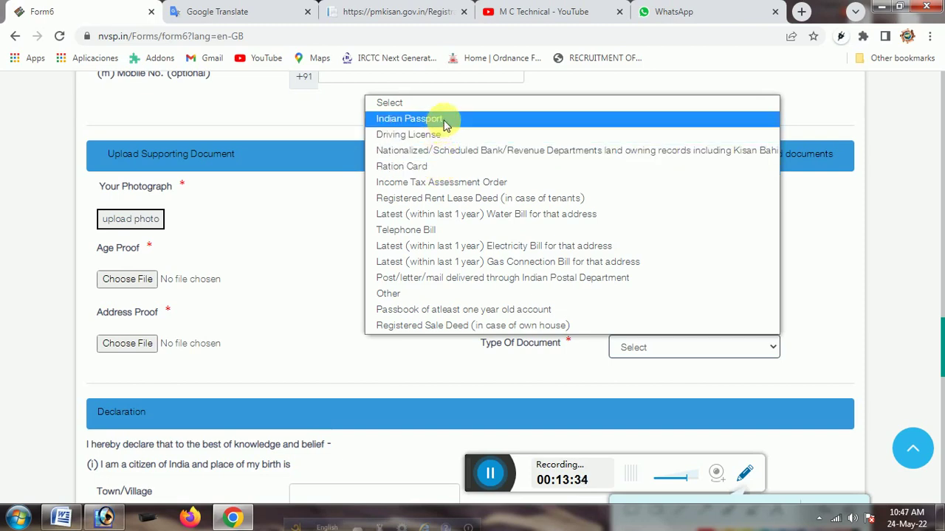
pyautogui.click(448, 168)
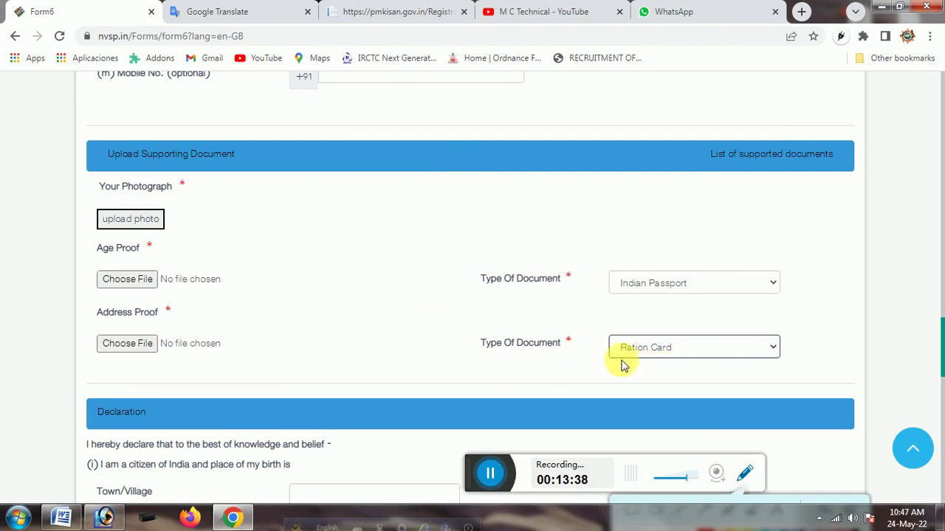
pyautogui.scroll(-2, 689, 359)
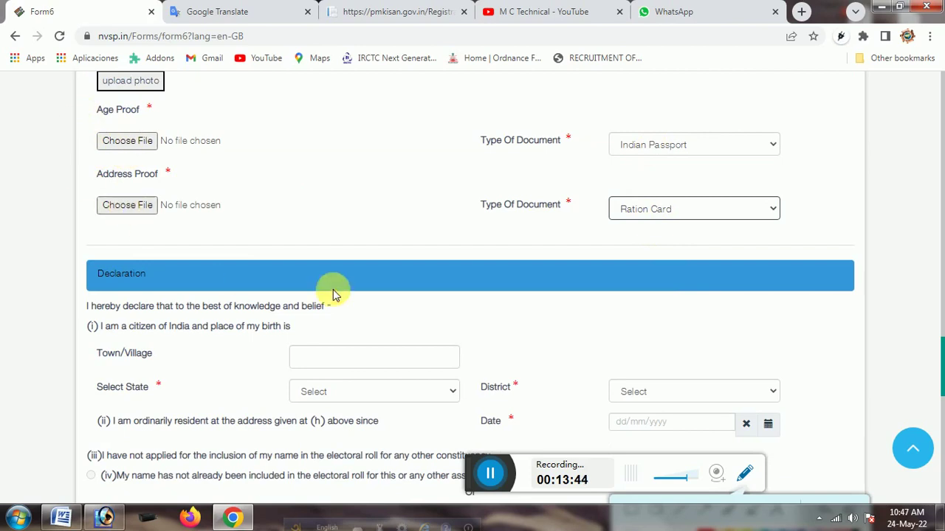
pyautogui.scroll(-2, 325, 287)
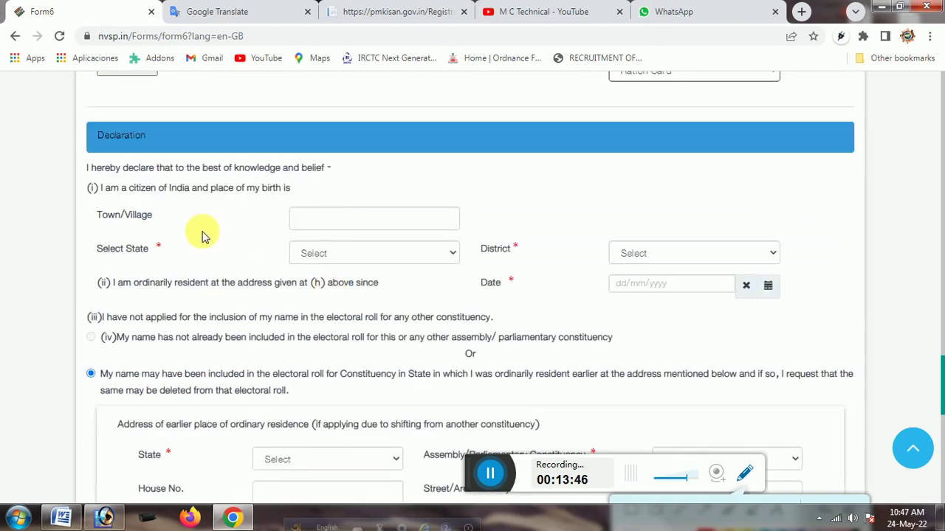
pyautogui.moveTo(99, 188); pyautogui.dragTo(291, 194)
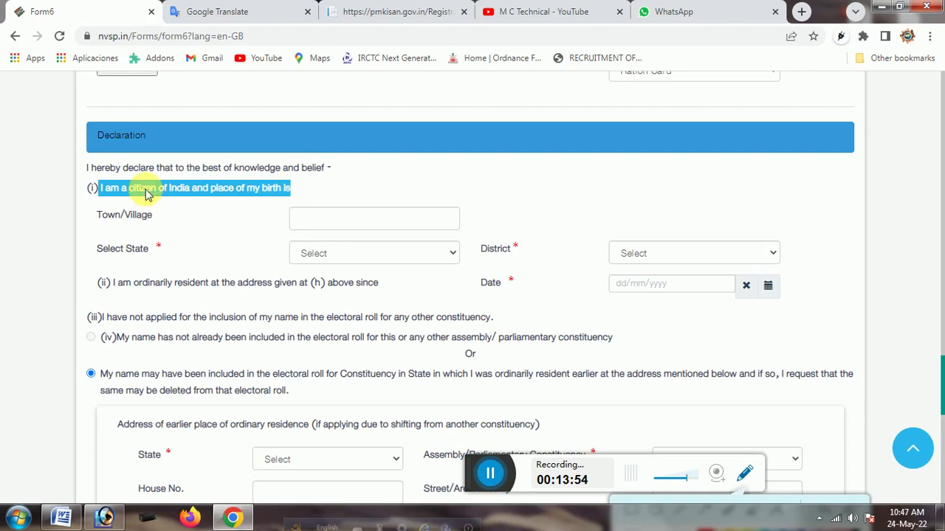
pyautogui.click(120, 222)
pyautogui.click(385, 218)
pyautogui.click(384, 254)
pyautogui.click(660, 254)
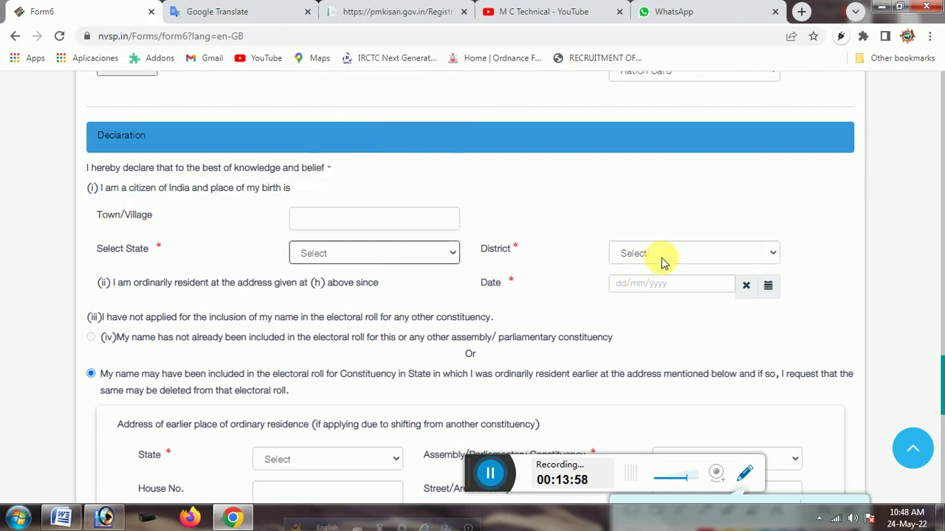
pyautogui.click(631, 286)
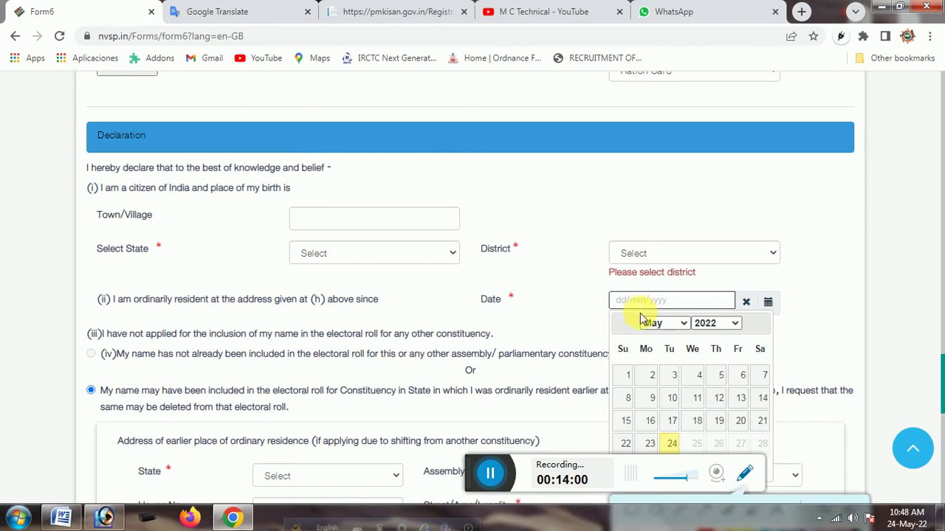
pyautogui.click(768, 302)
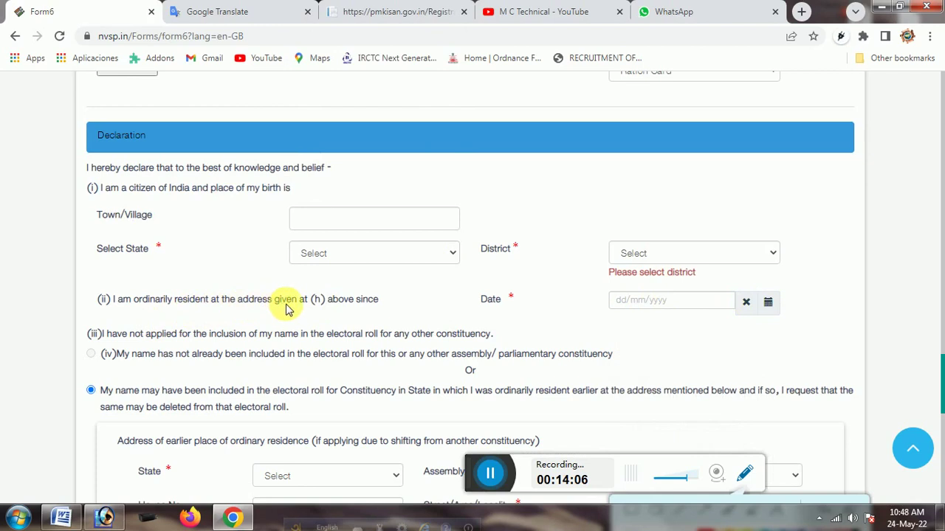
pyautogui.click(639, 303)
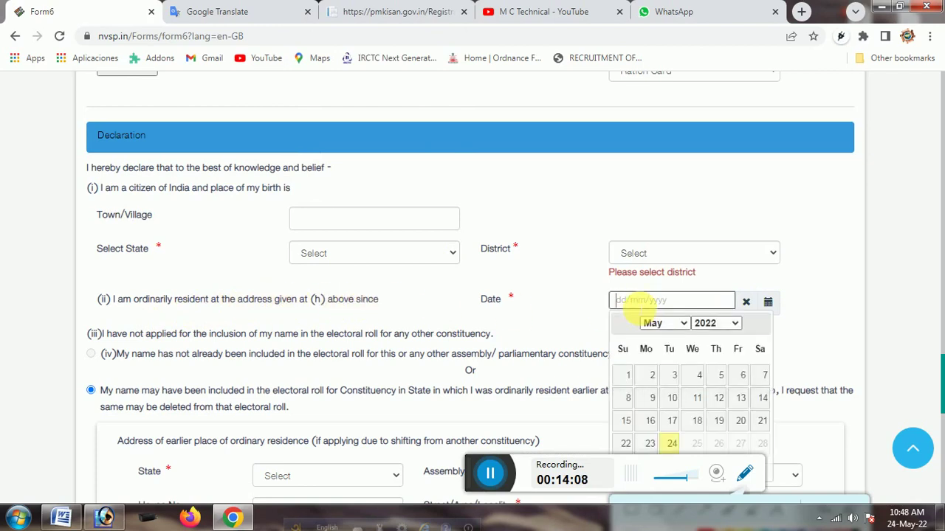
pyautogui.click(574, 307)
# Bring the earlier-address section into view and briefly highlight its heading
pyautogui.scroll(-2, 574, 306)
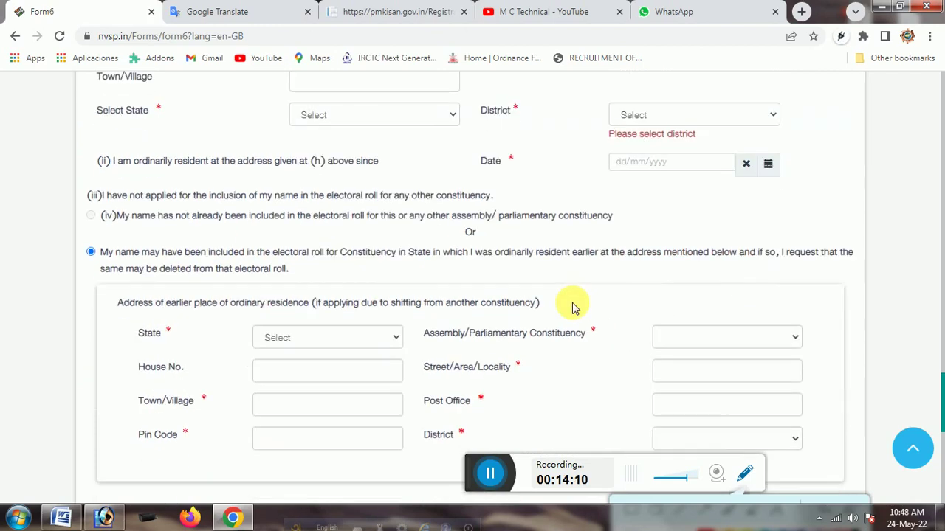
pyautogui.scroll(-3, 574, 306)
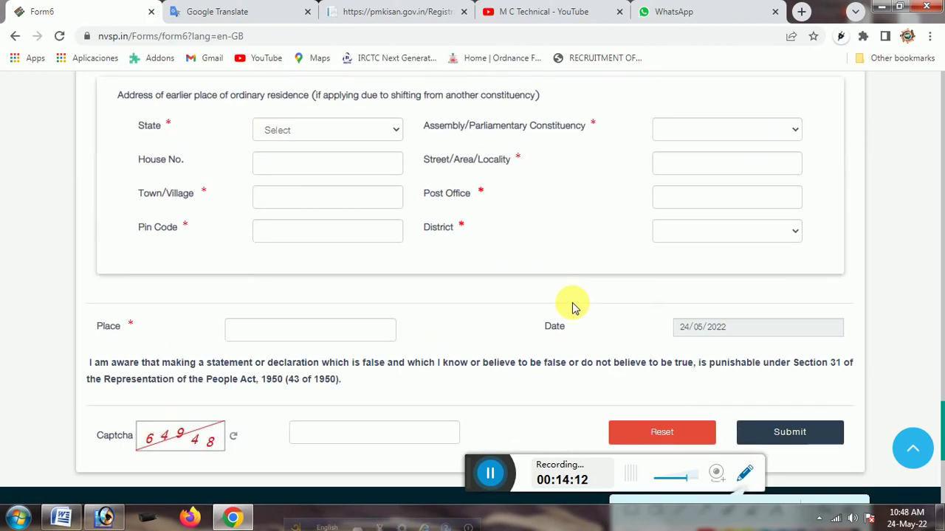
pyautogui.scroll(1, 571, 306)
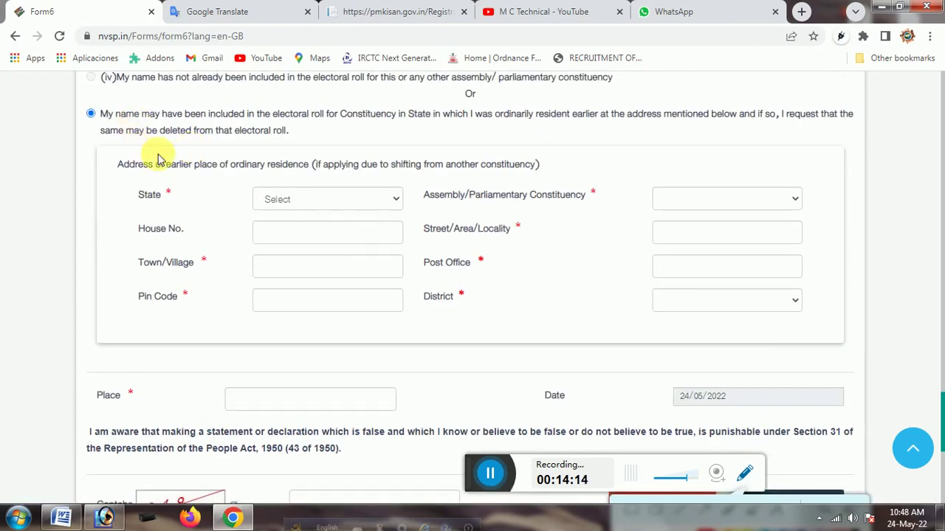
pyautogui.scroll(2, 170, 153)
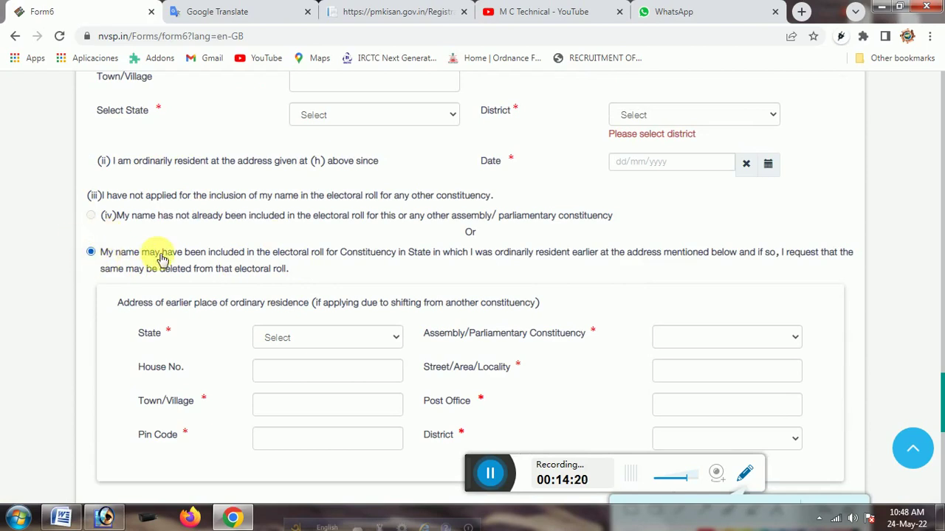
pyautogui.scroll(1, 158, 253)
pyautogui.scroll(-2, 174, 251)
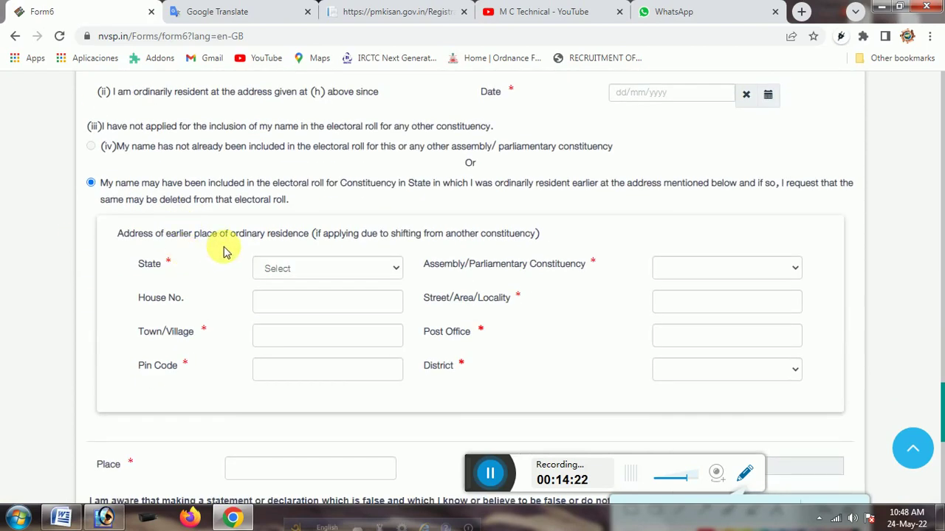
pyautogui.tripleClick(114, 247)
pyautogui.click(124, 257)
pyautogui.scroll(-3, 122, 254)
pyautogui.scroll(2, 183, 269)
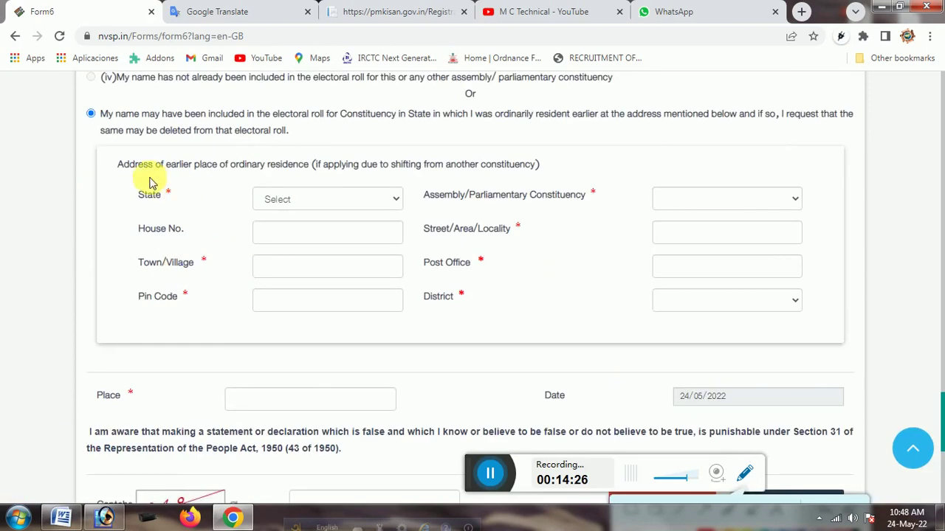
# Pick Maharashtra from the earlier-address State list
pyautogui.click(351, 205)
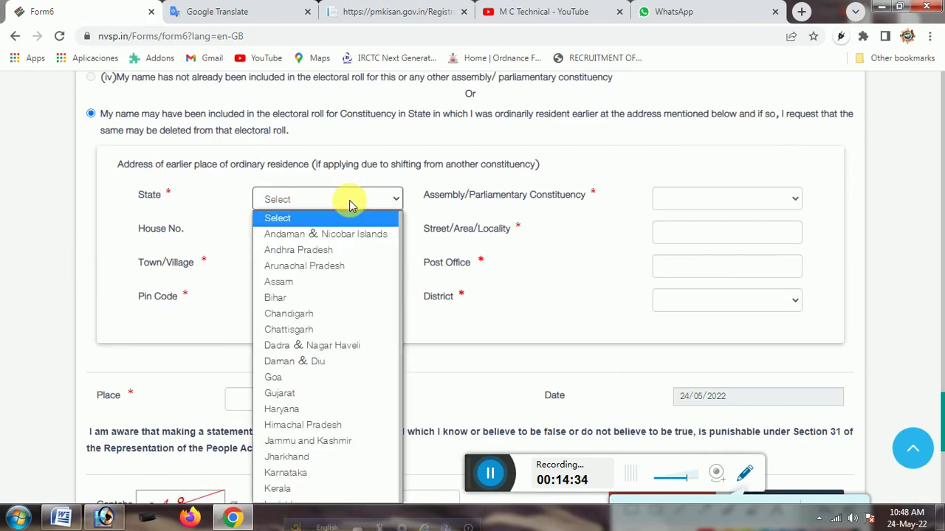
pyautogui.scroll(-3, 351, 205)
pyautogui.scroll(3, 352, 203)
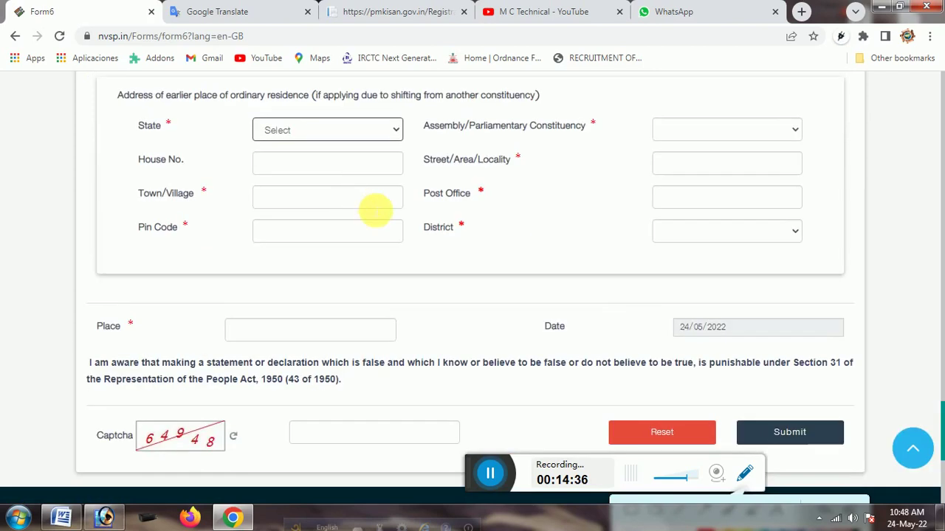
pyautogui.click(328, 200)
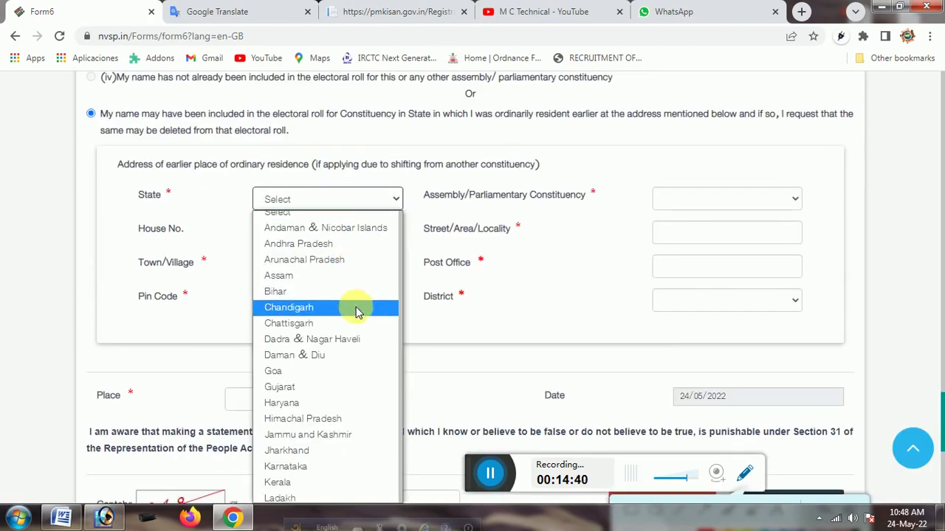
pyautogui.scroll(-4, 358, 312)
pyautogui.scroll(-1, 357, 312)
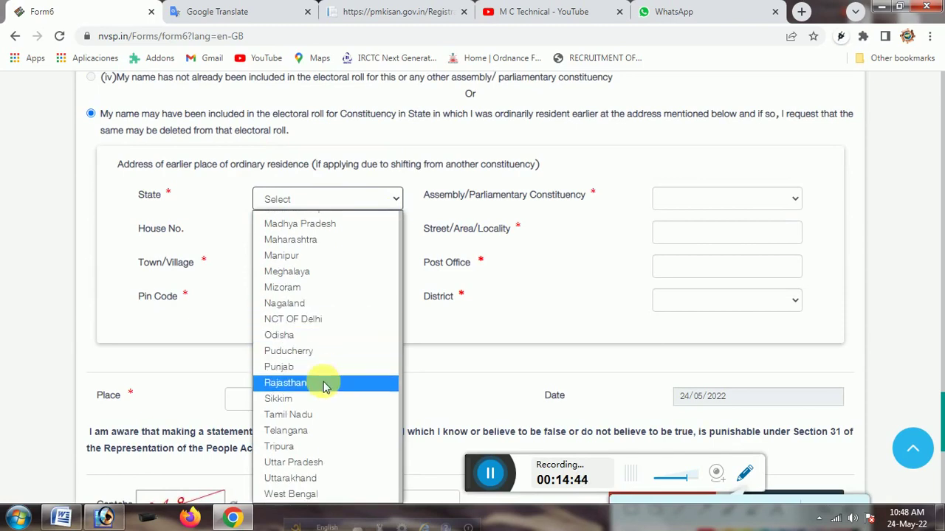
pyautogui.click(310, 245)
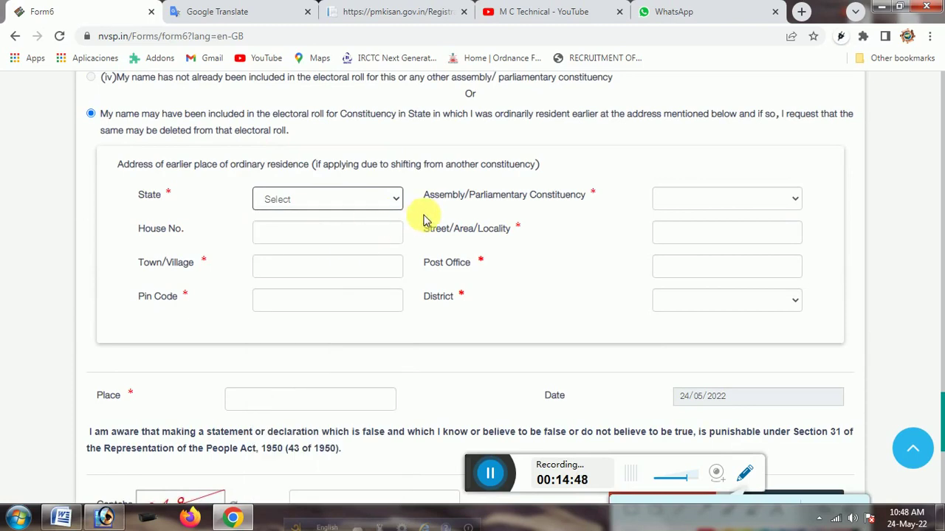
# Choose Nandurbar (ST) as the earlier constituency, then step through the earlier-address boxes up to District
pyautogui.click(721, 204)
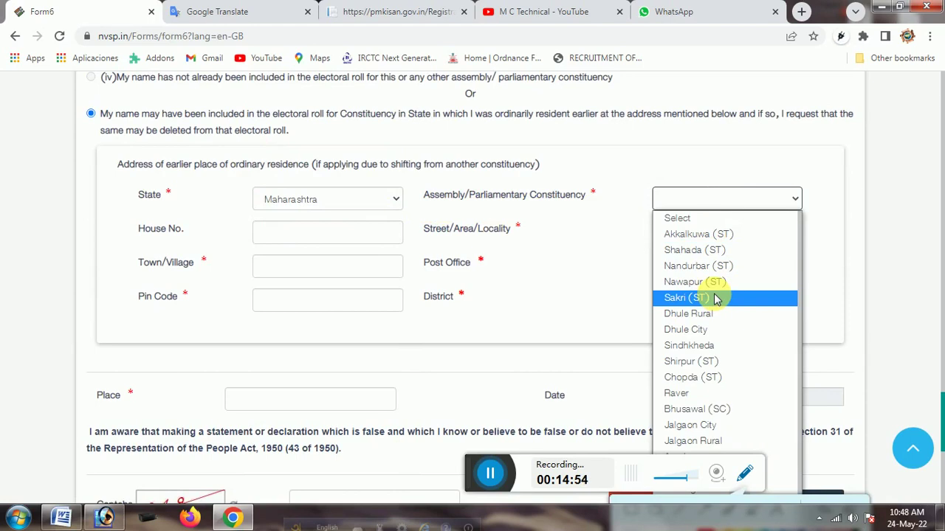
pyautogui.click(712, 267)
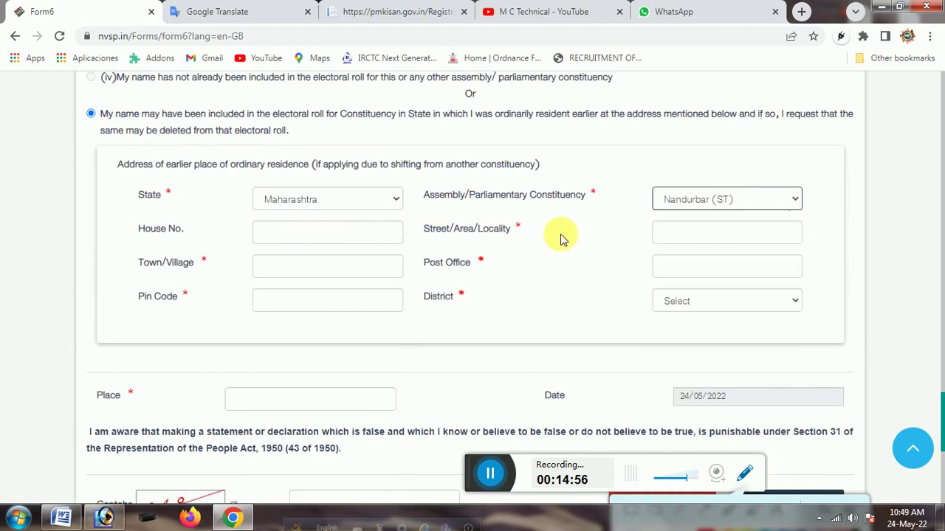
pyautogui.click(319, 238)
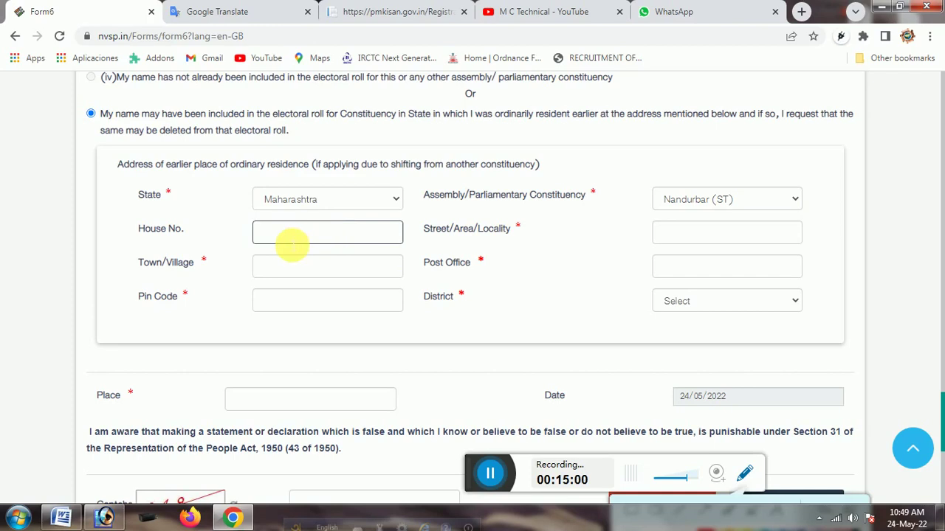
pyautogui.click(701, 242)
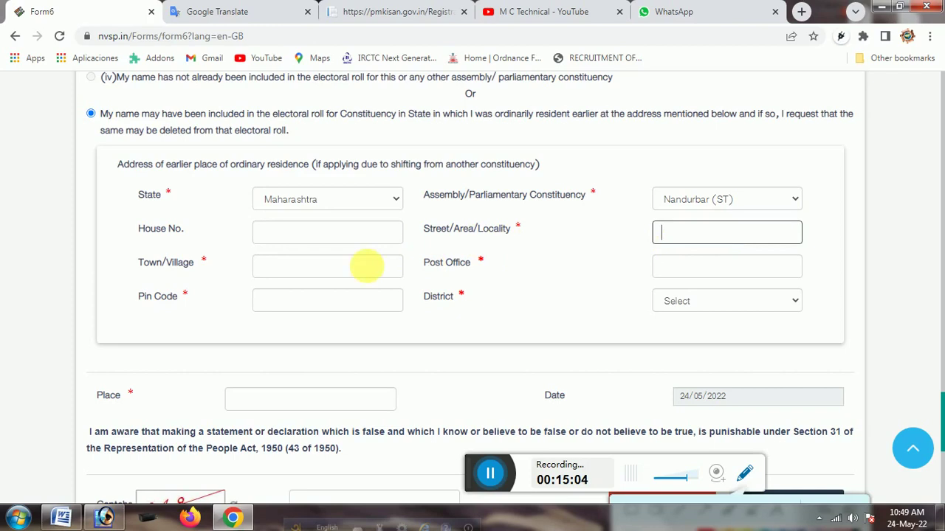
pyautogui.click(287, 268)
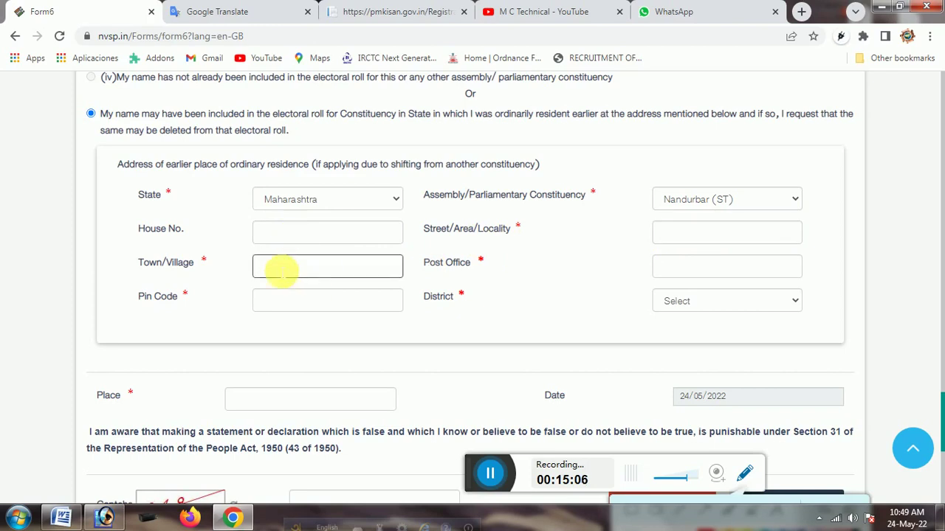
pyautogui.click(730, 273)
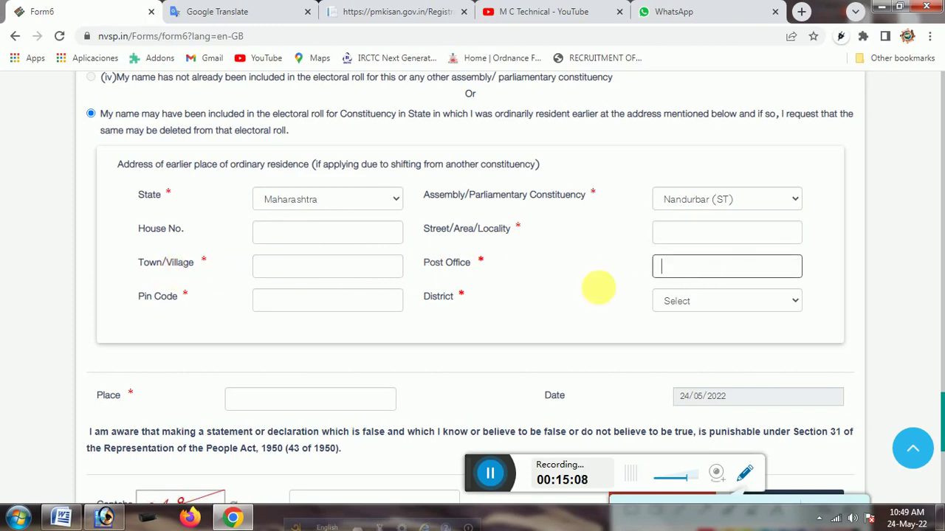
pyautogui.click(312, 304)
pyautogui.click(742, 307)
pyautogui.click(740, 305)
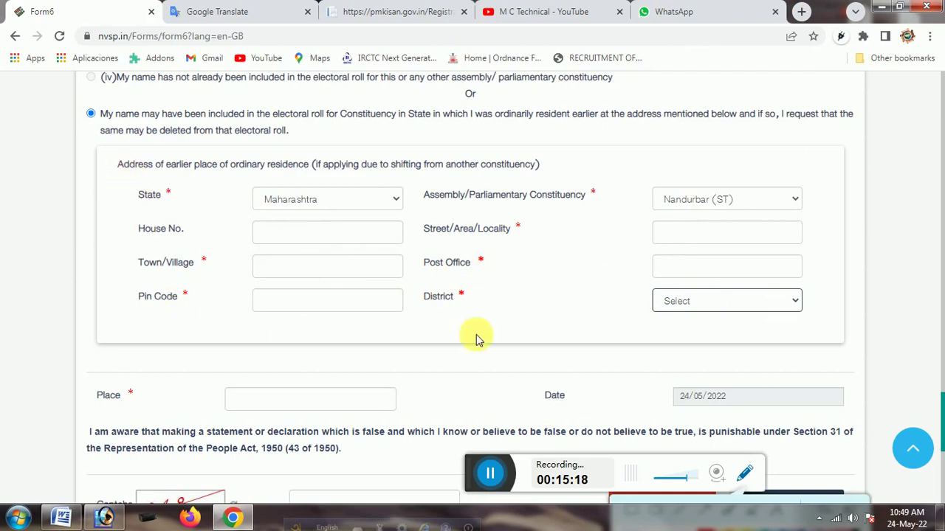
pyautogui.scroll(-2, 293, 279)
pyautogui.click(273, 266)
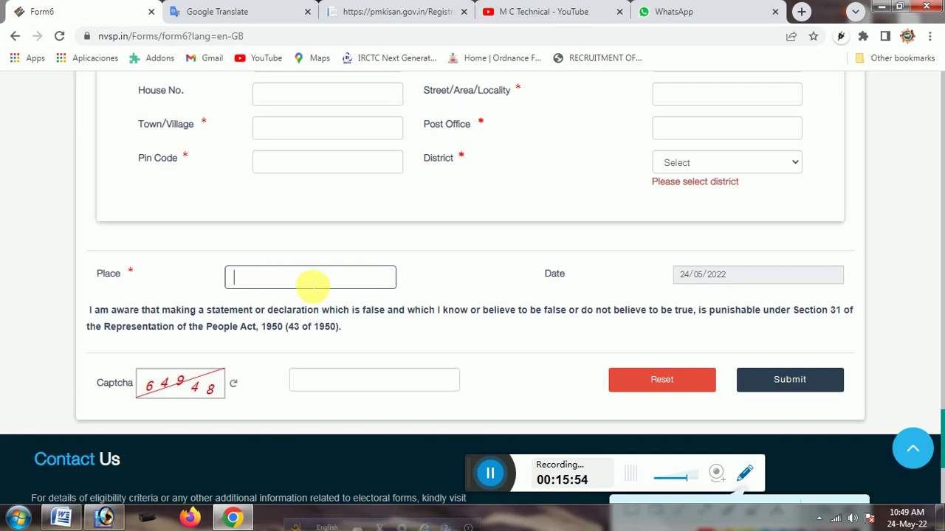
pyautogui.moveTo(675, 275); pyautogui.dragTo(807, 291)
pyautogui.click(742, 294)
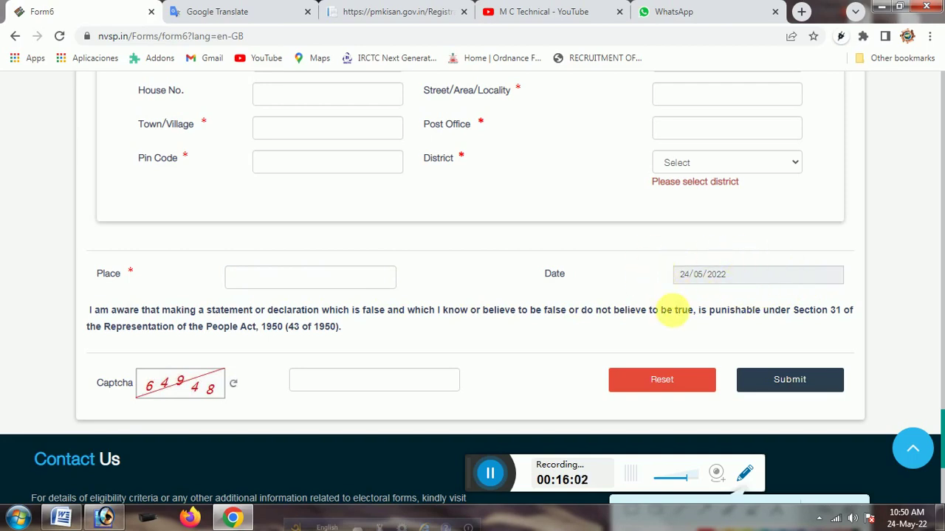
pyautogui.scroll(-1, 506, 340)
pyautogui.click(331, 312)
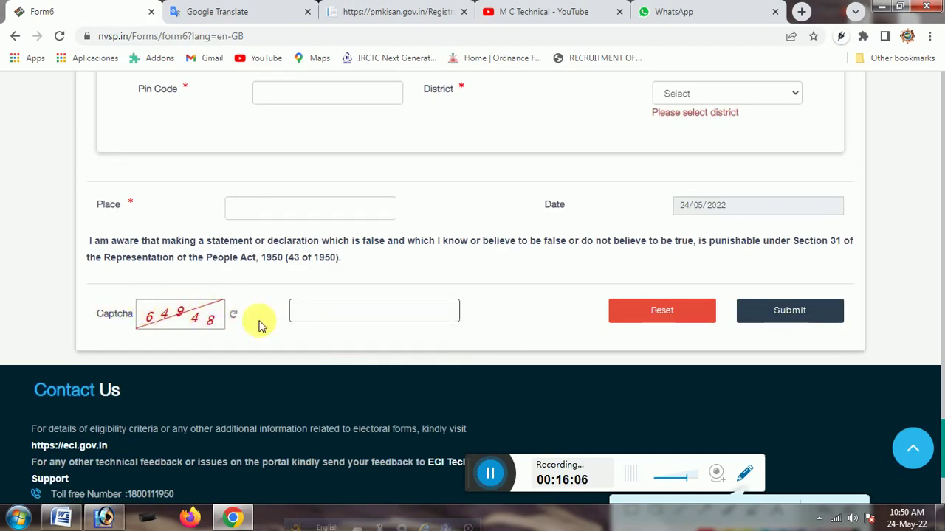